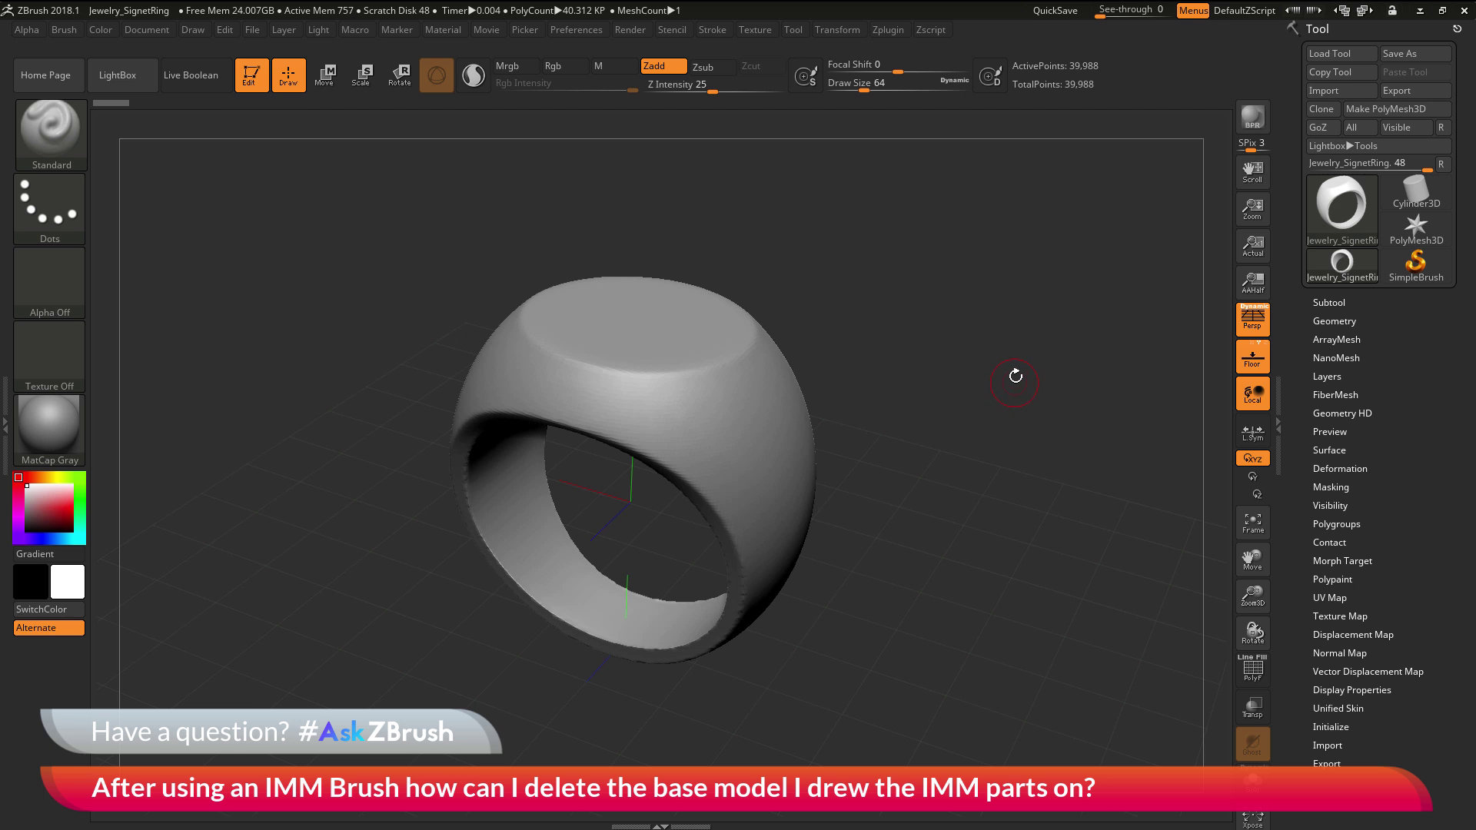
# Step: Duplicate the Jewelry_SignetRing subtool to create Jewelry_SignetRing1
pyautogui.moveTo(1026, 401); pyautogui.dragTo(1004, 470)
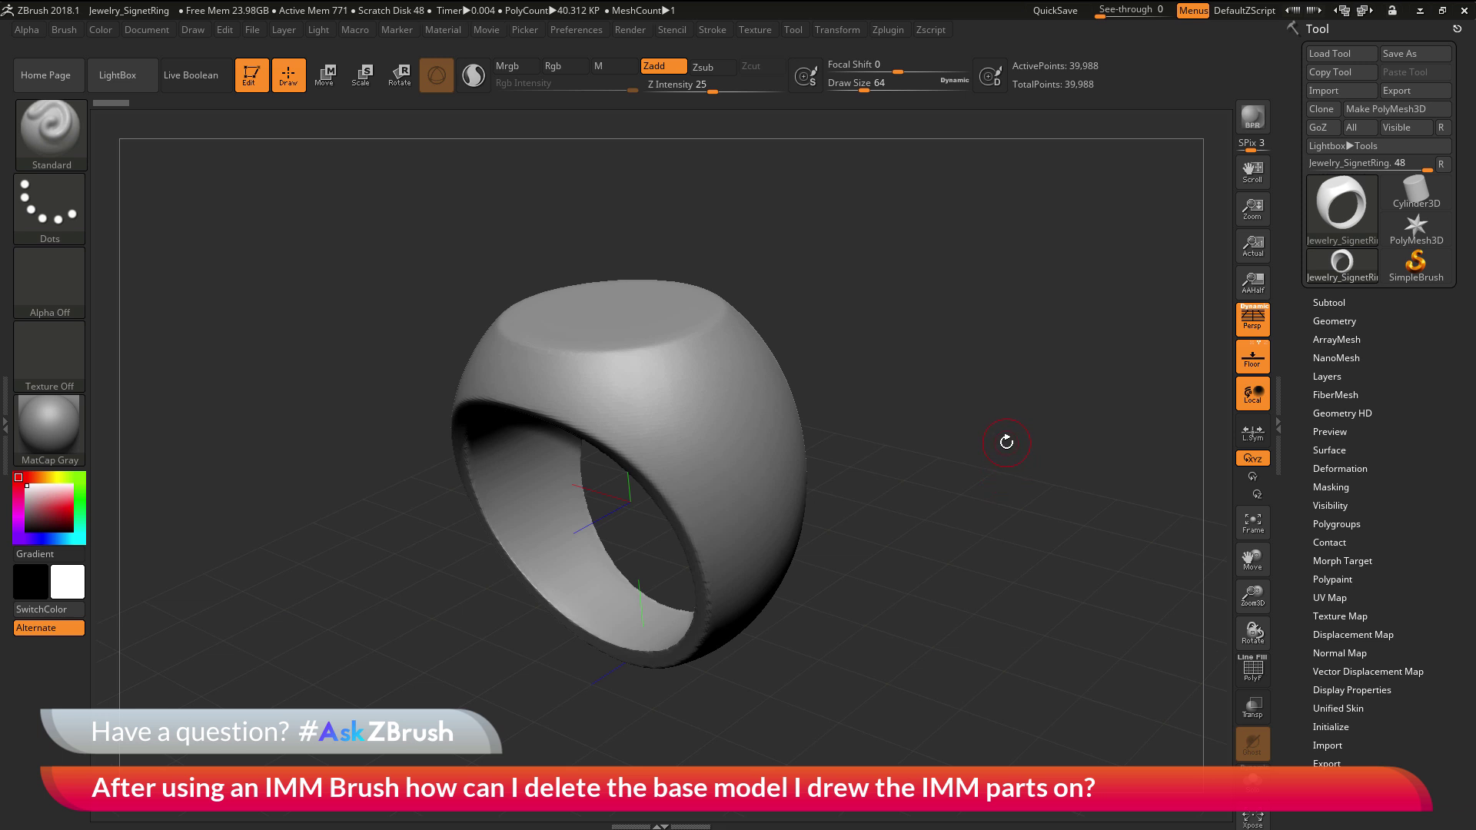
pyautogui.moveTo(1008, 427); pyautogui.dragTo(1017, 415)
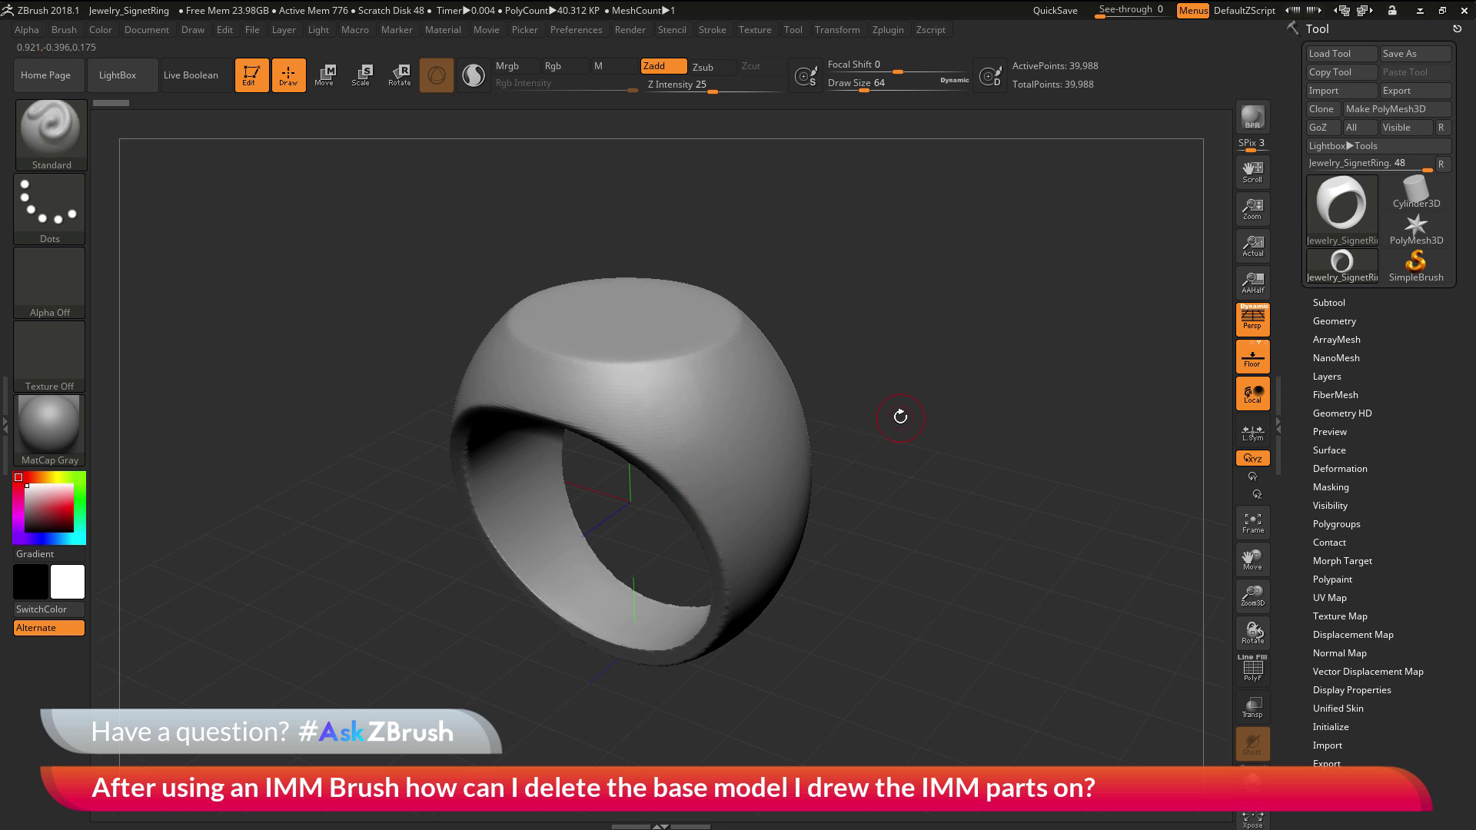
pyautogui.click(1329, 302)
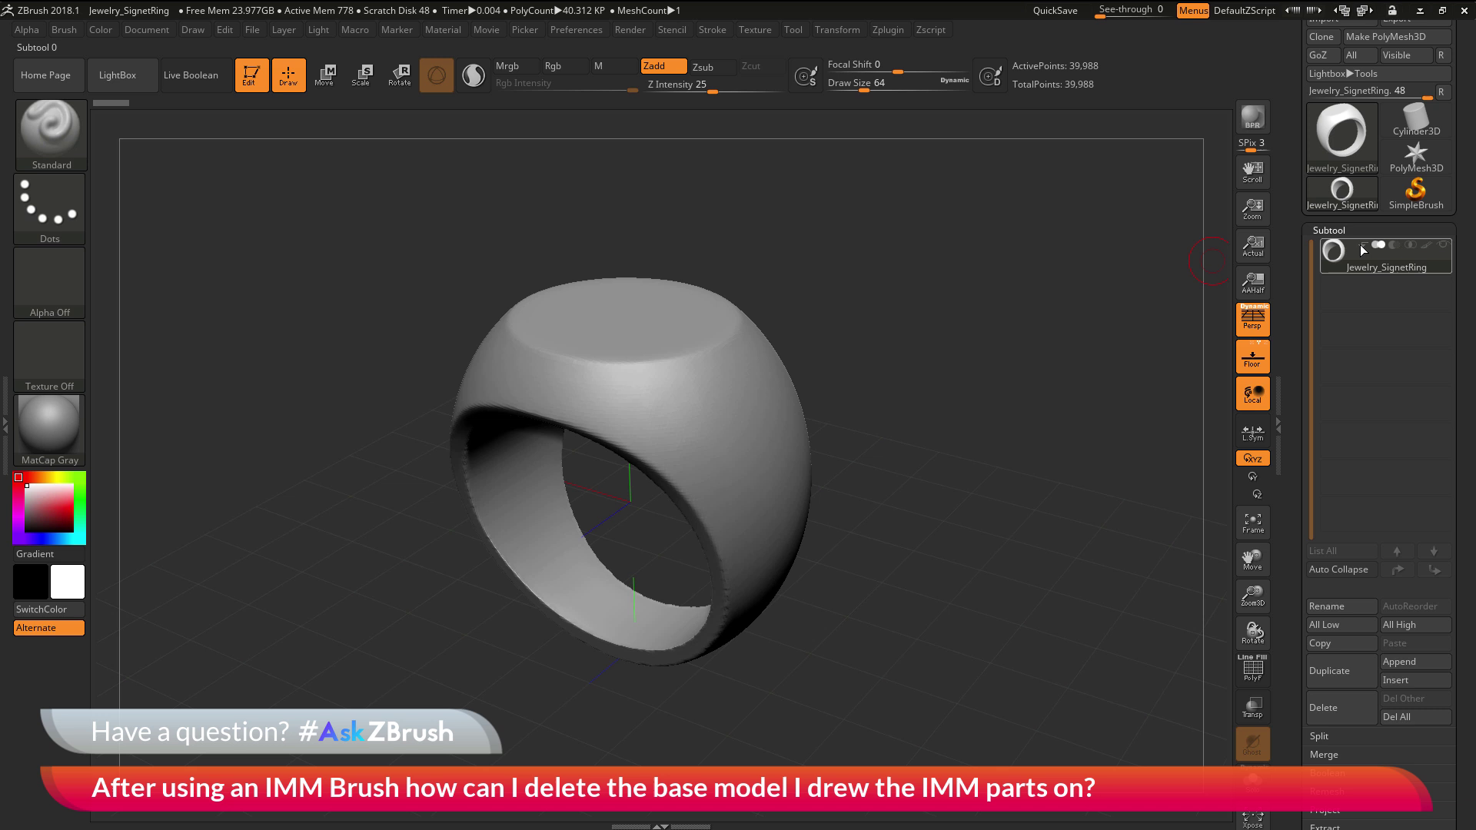
pyautogui.scroll(-2, 1341, 692)
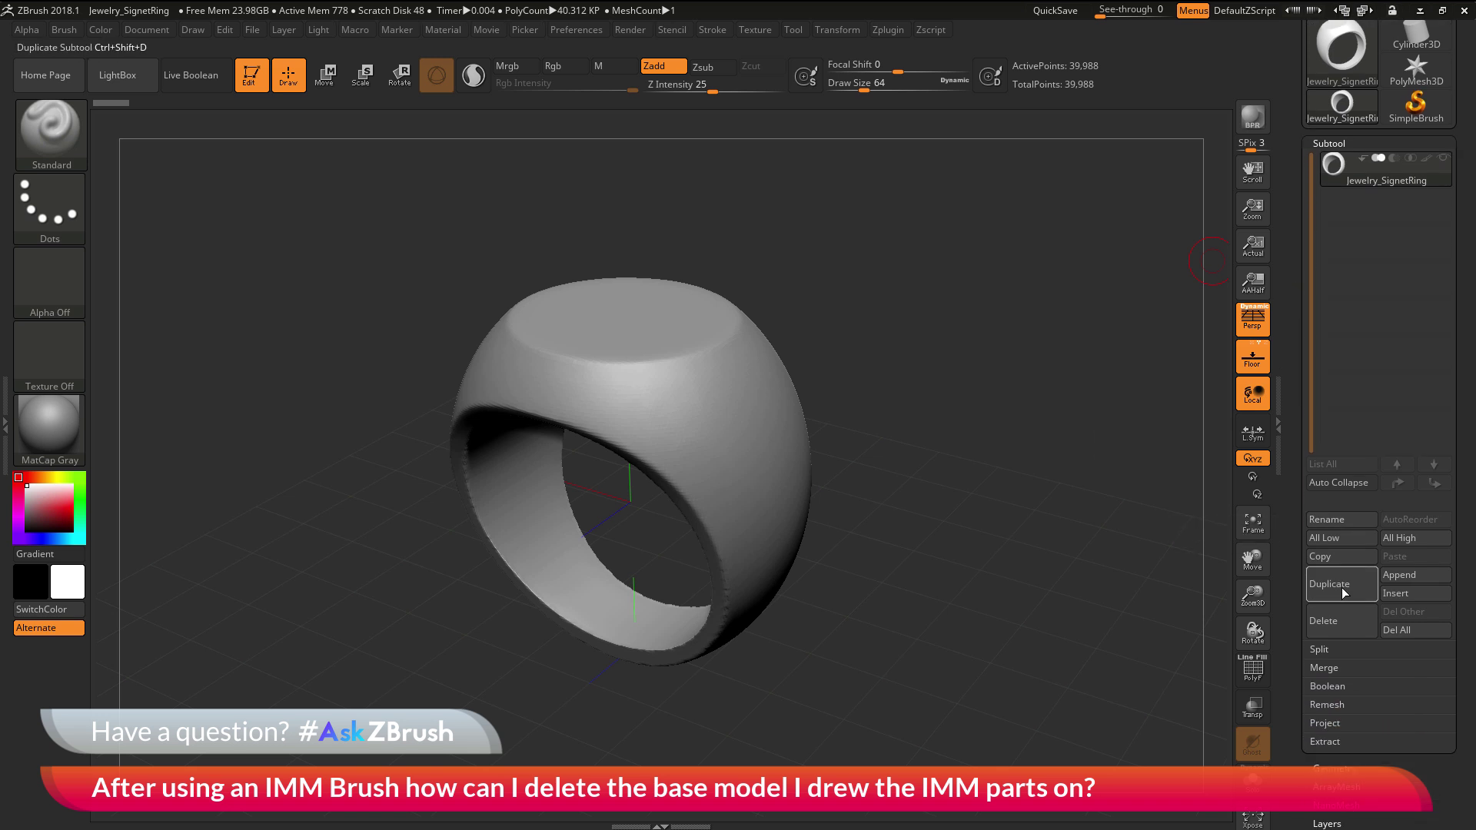
pyautogui.click(1344, 593)
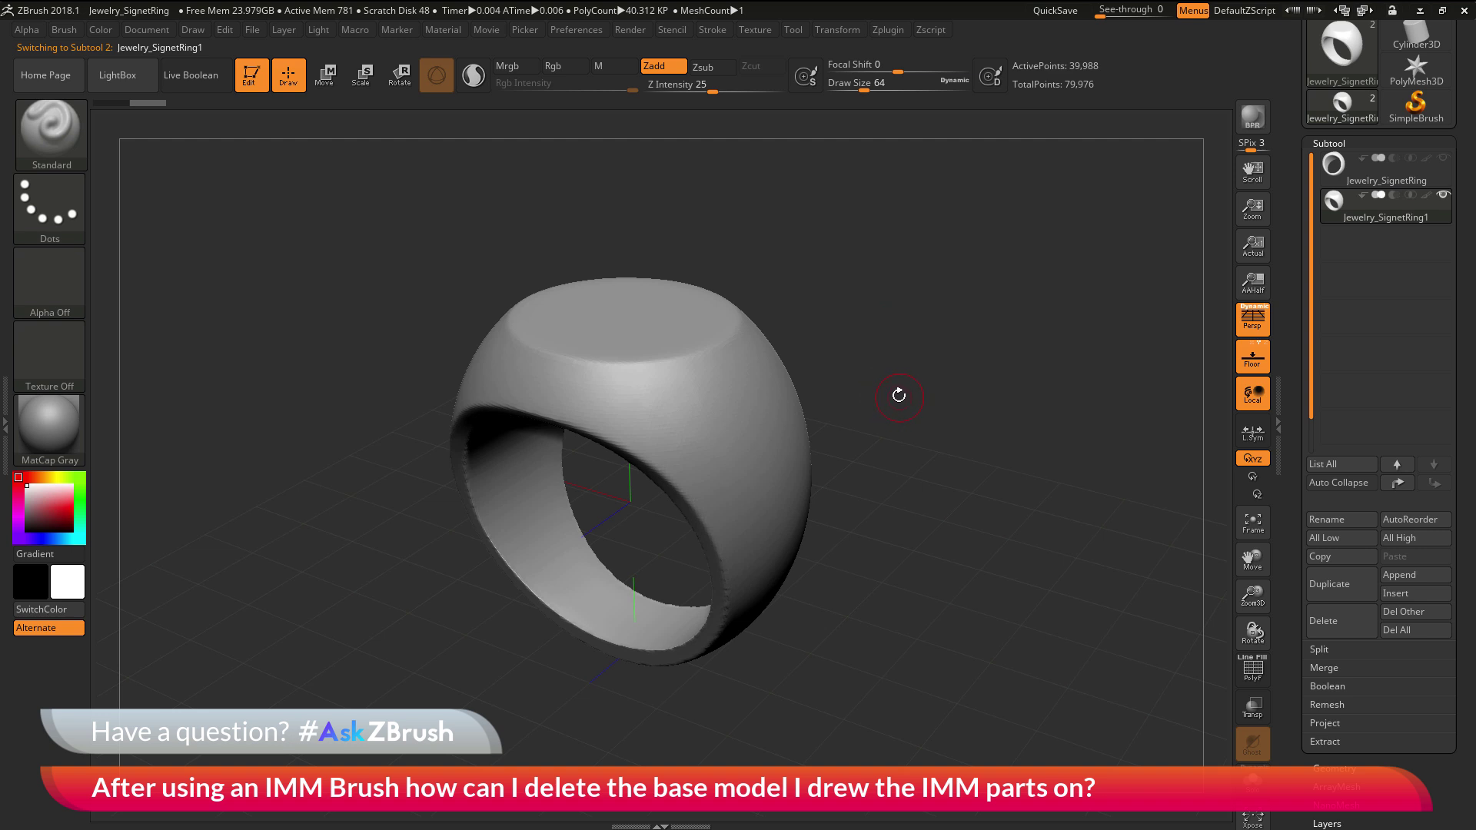
# Step: Switch to the IMM Curve brush and slide its parts shelf to the Necklace Link part
pyautogui.click(52, 142)
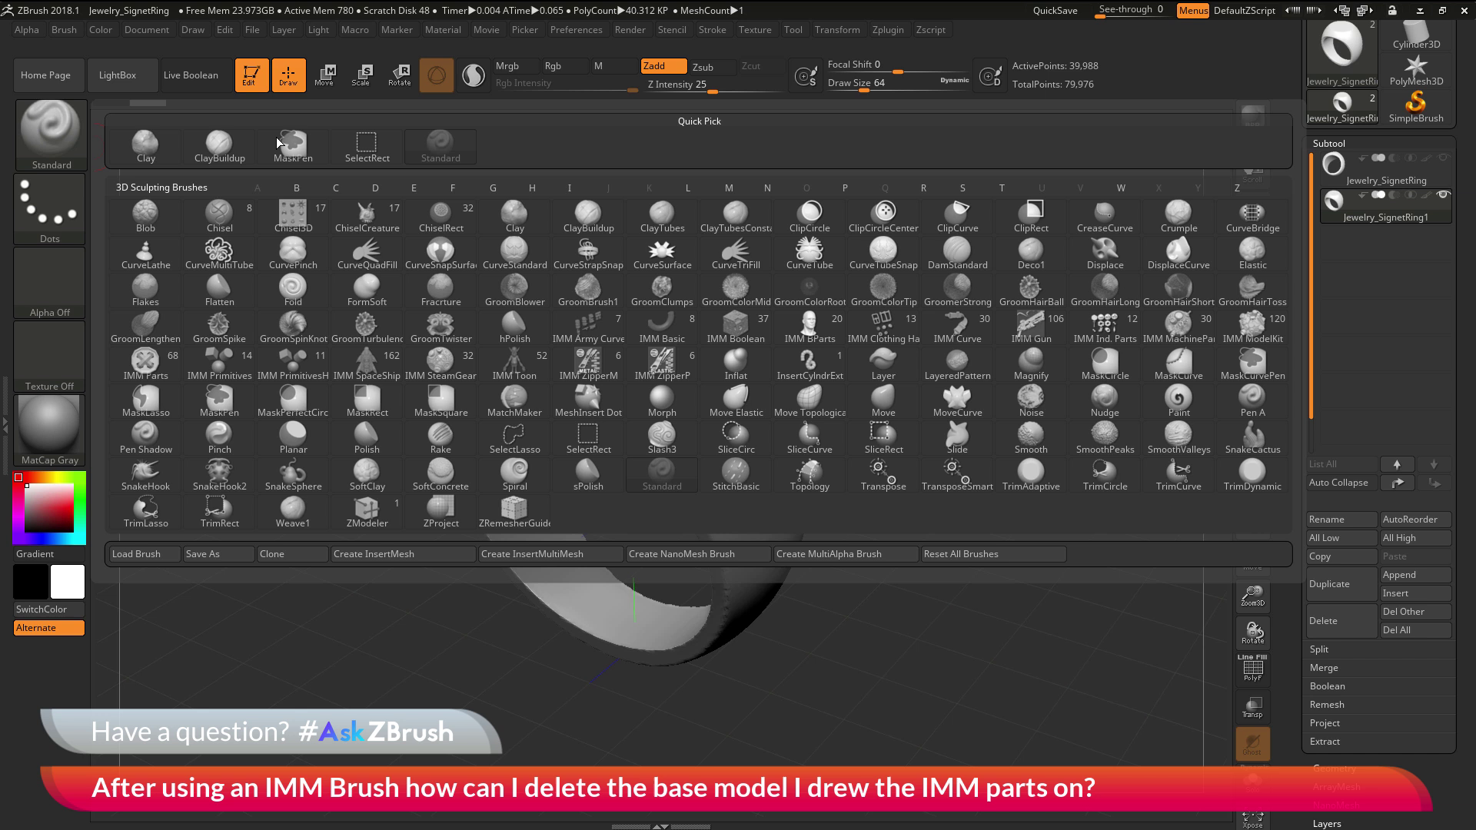
pyautogui.click(964, 340)
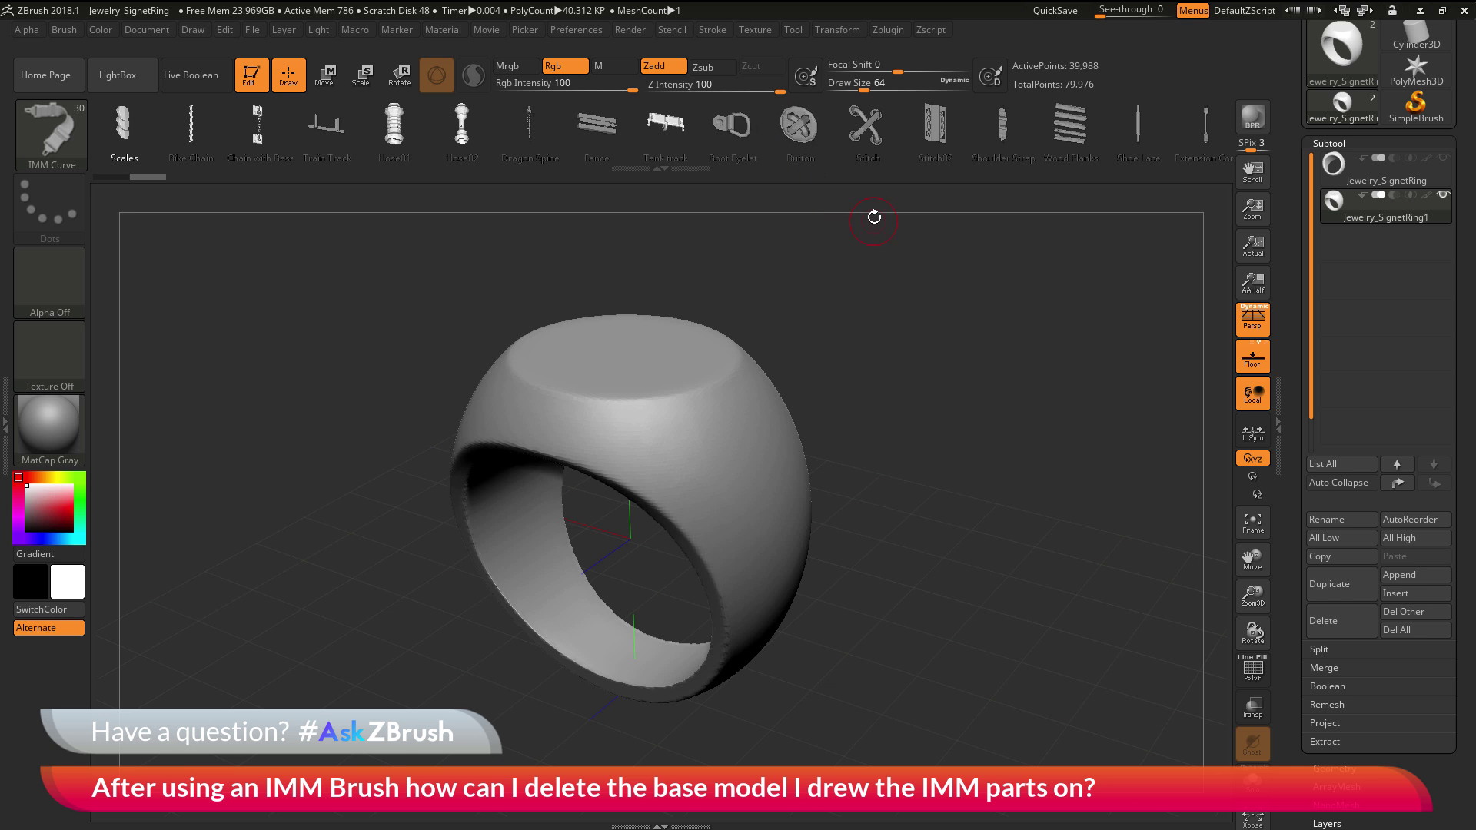
pyautogui.moveTo(910, 141); pyautogui.dragTo(261, 179)
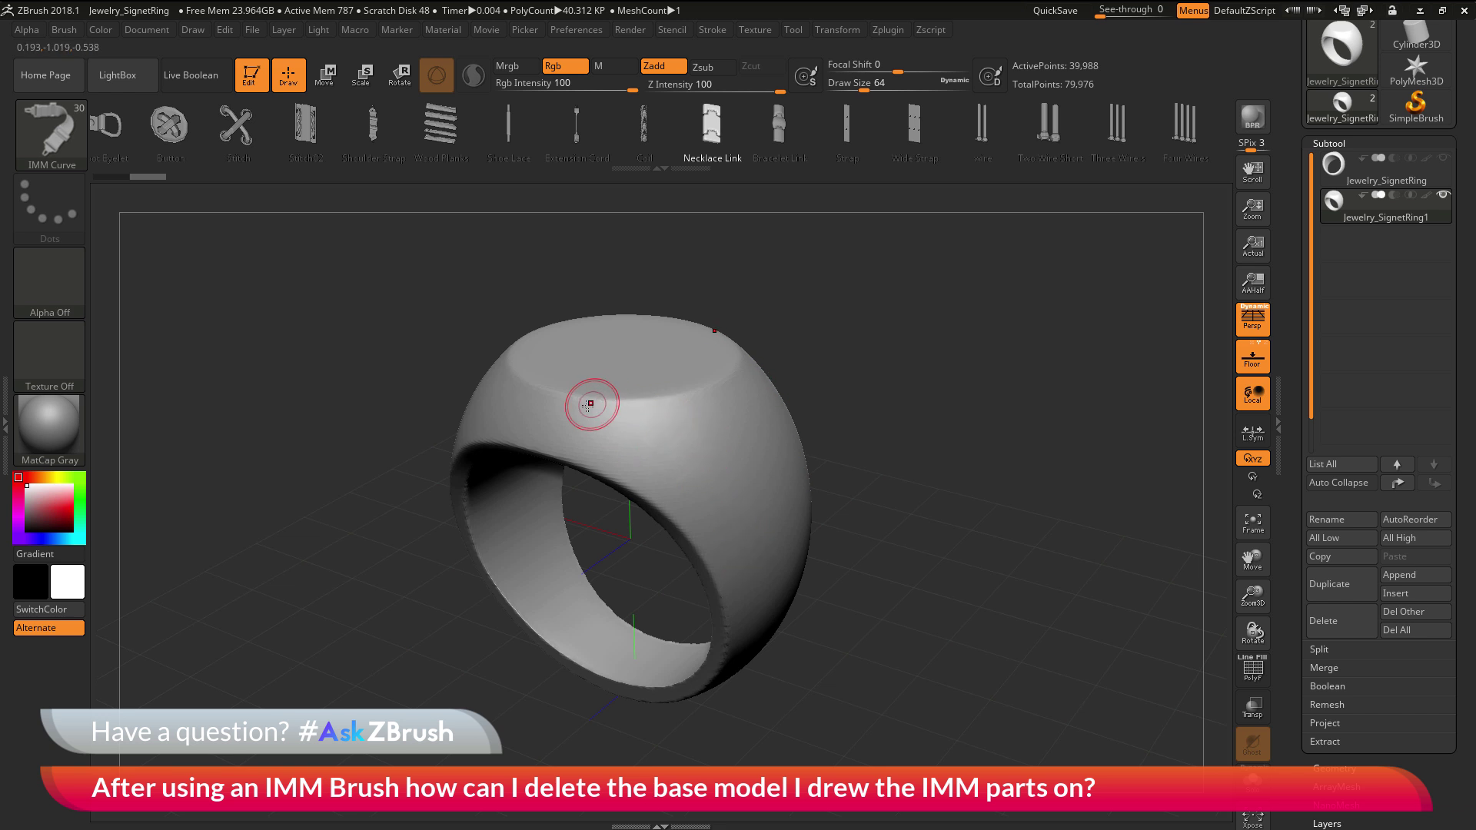
pyautogui.moveTo(850, 315); pyautogui.dragTo(844, 369)
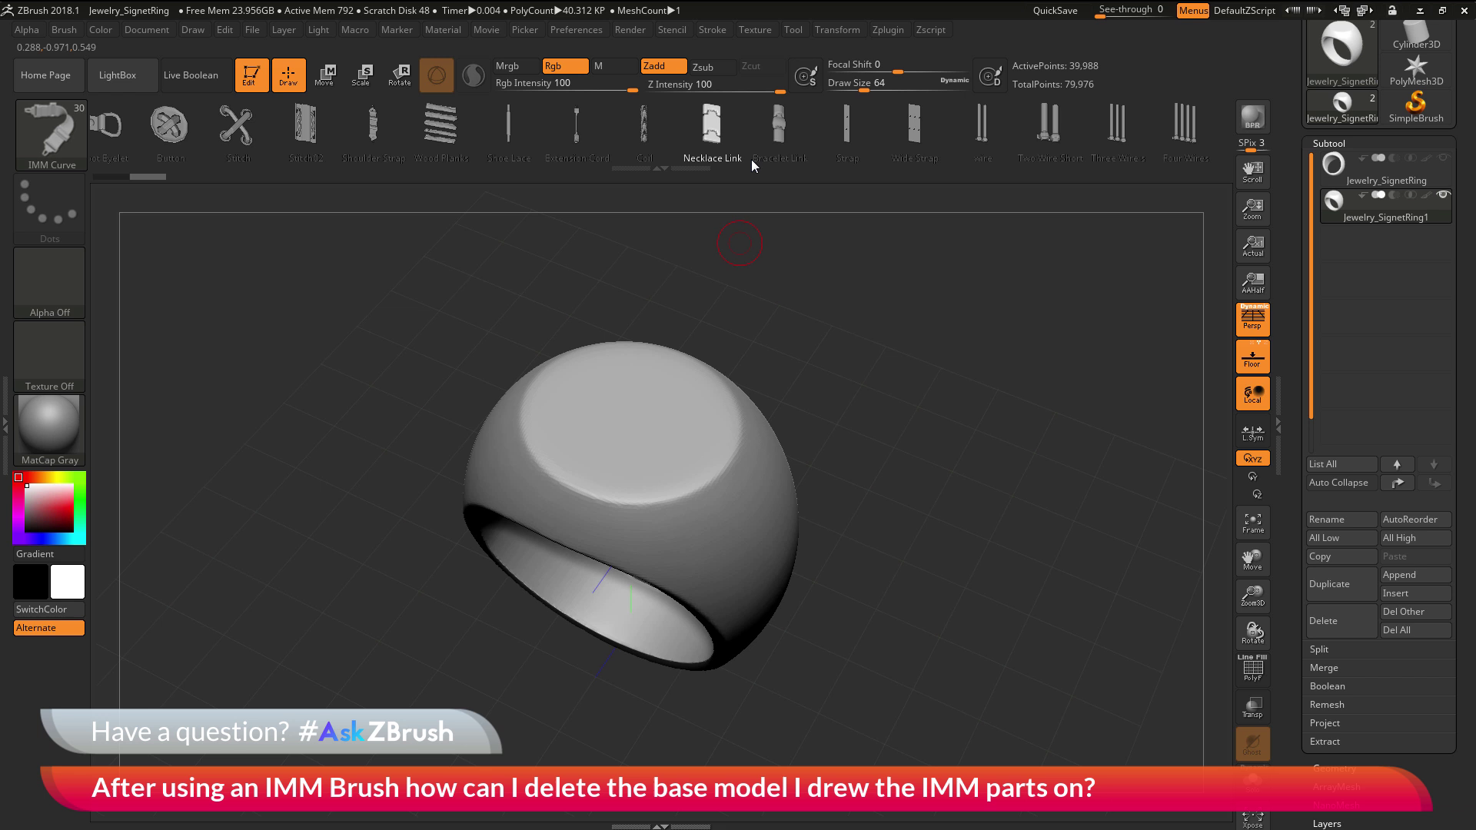
# Step: Enable Y-axis symmetry, disable Z, and turn on radial symmetry with a count of 2
pyautogui.click(837, 30)
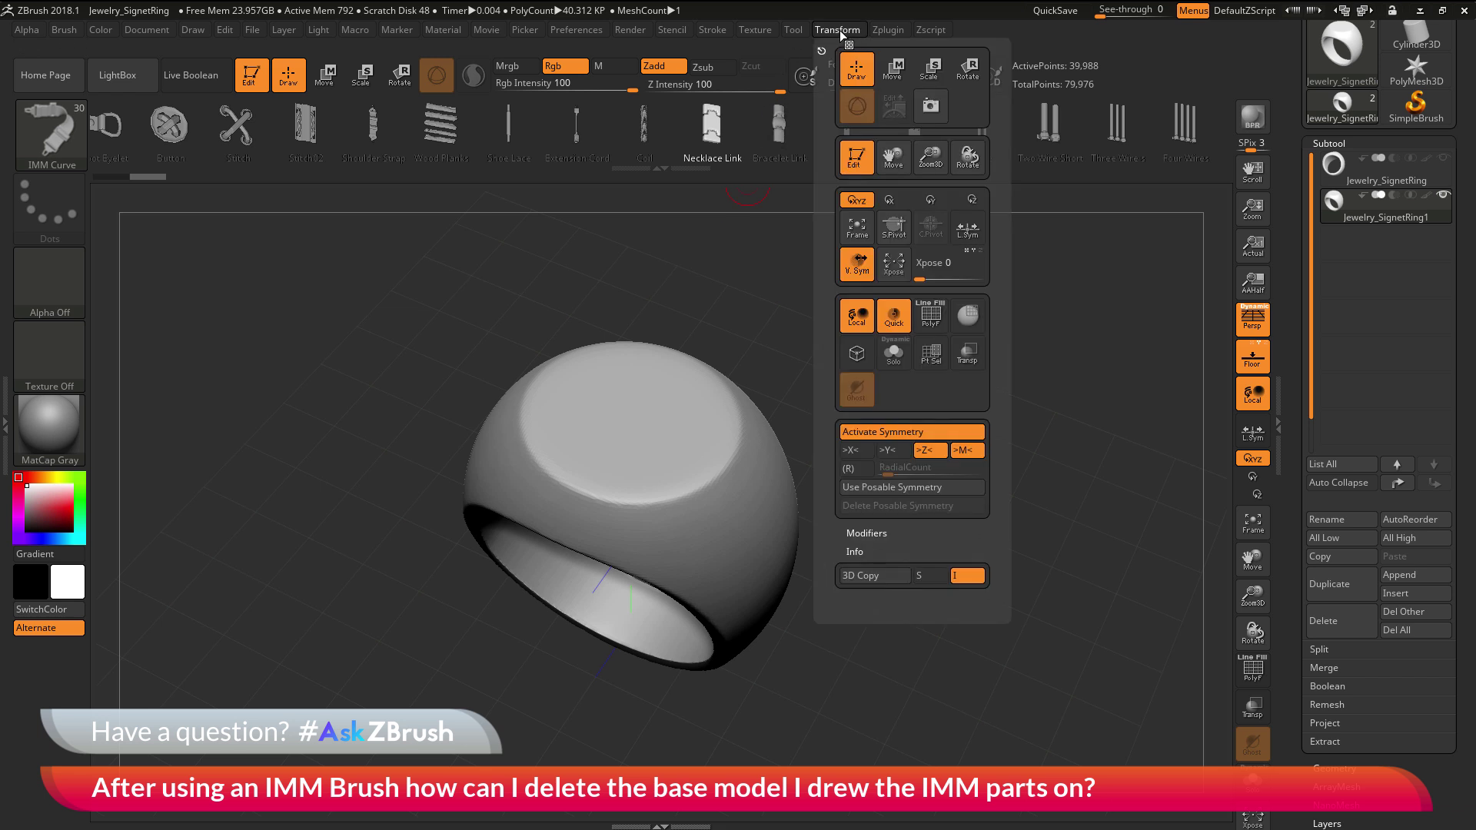
pyautogui.click(894, 452)
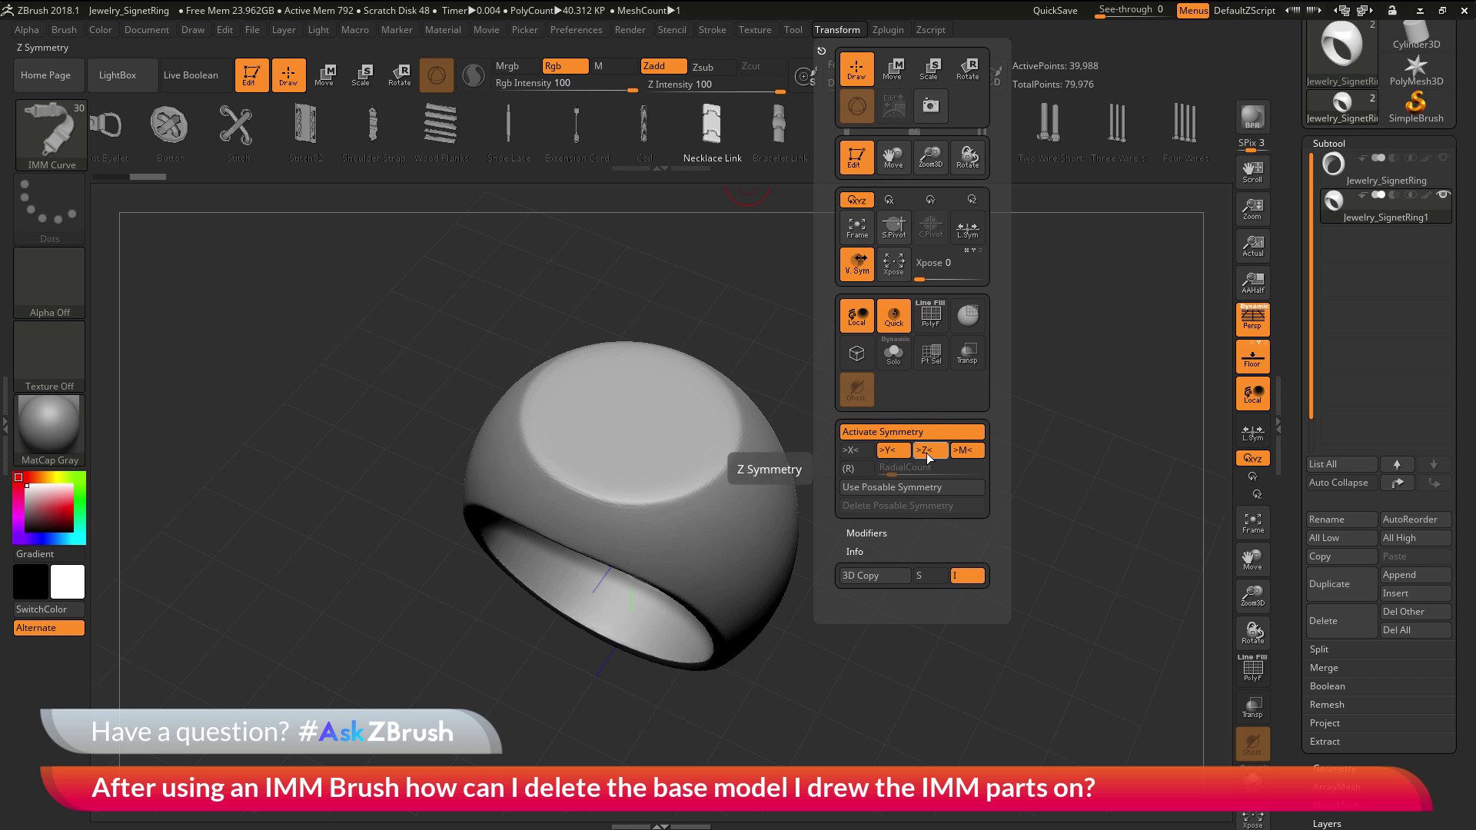
pyautogui.click(930, 457)
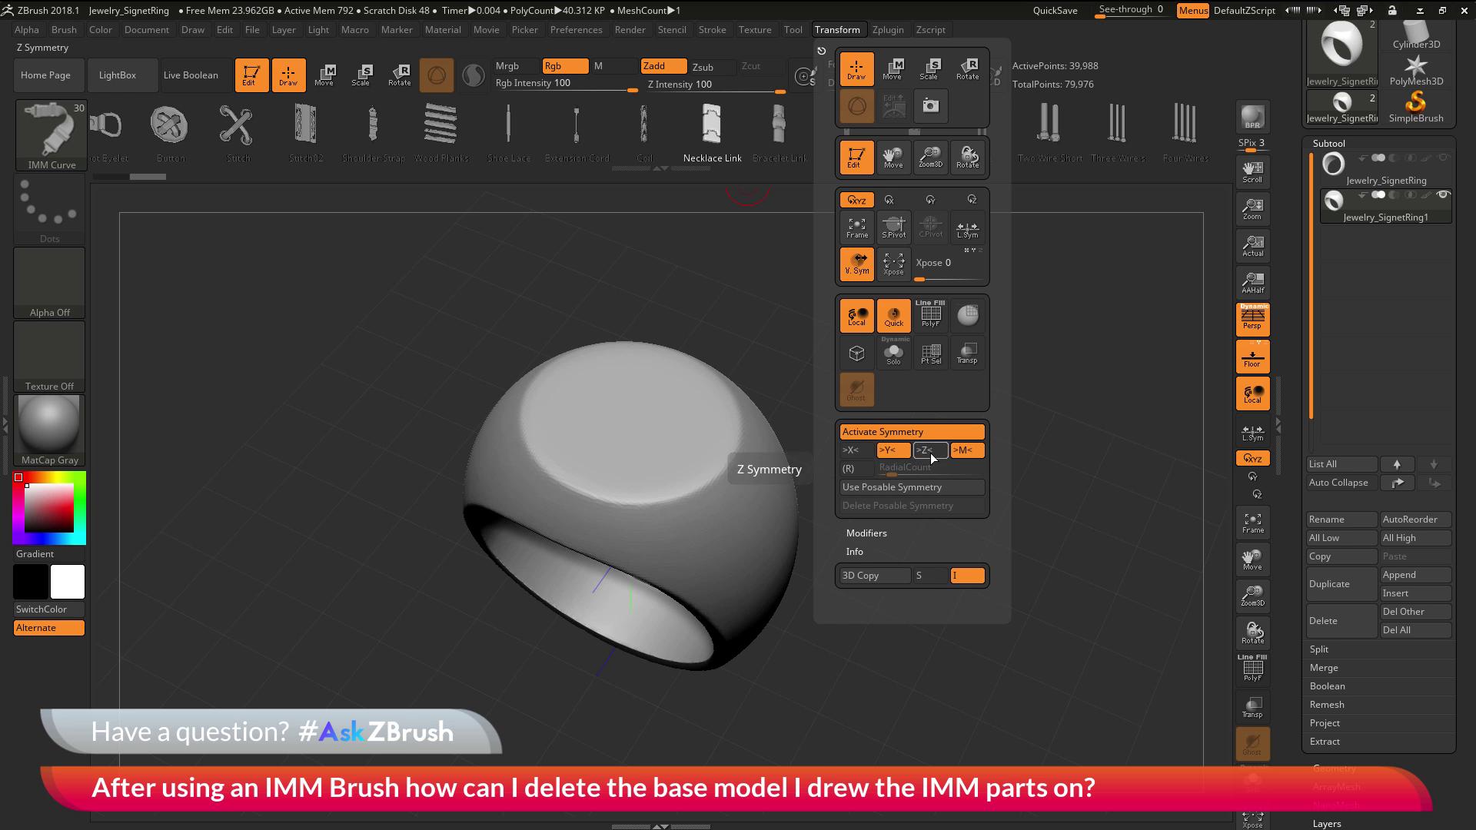
pyautogui.click(861, 470)
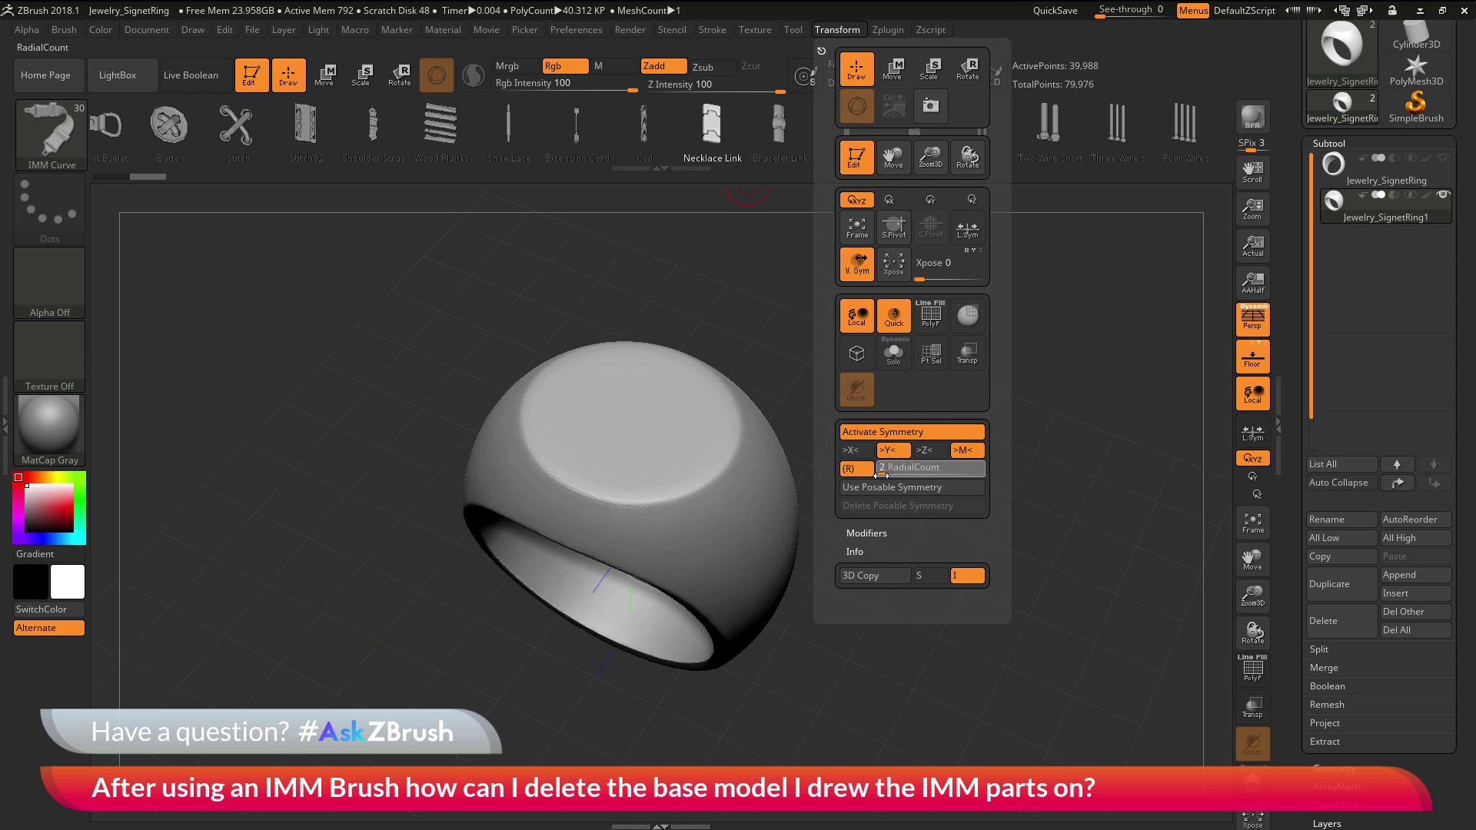
pyautogui.click(880, 474)
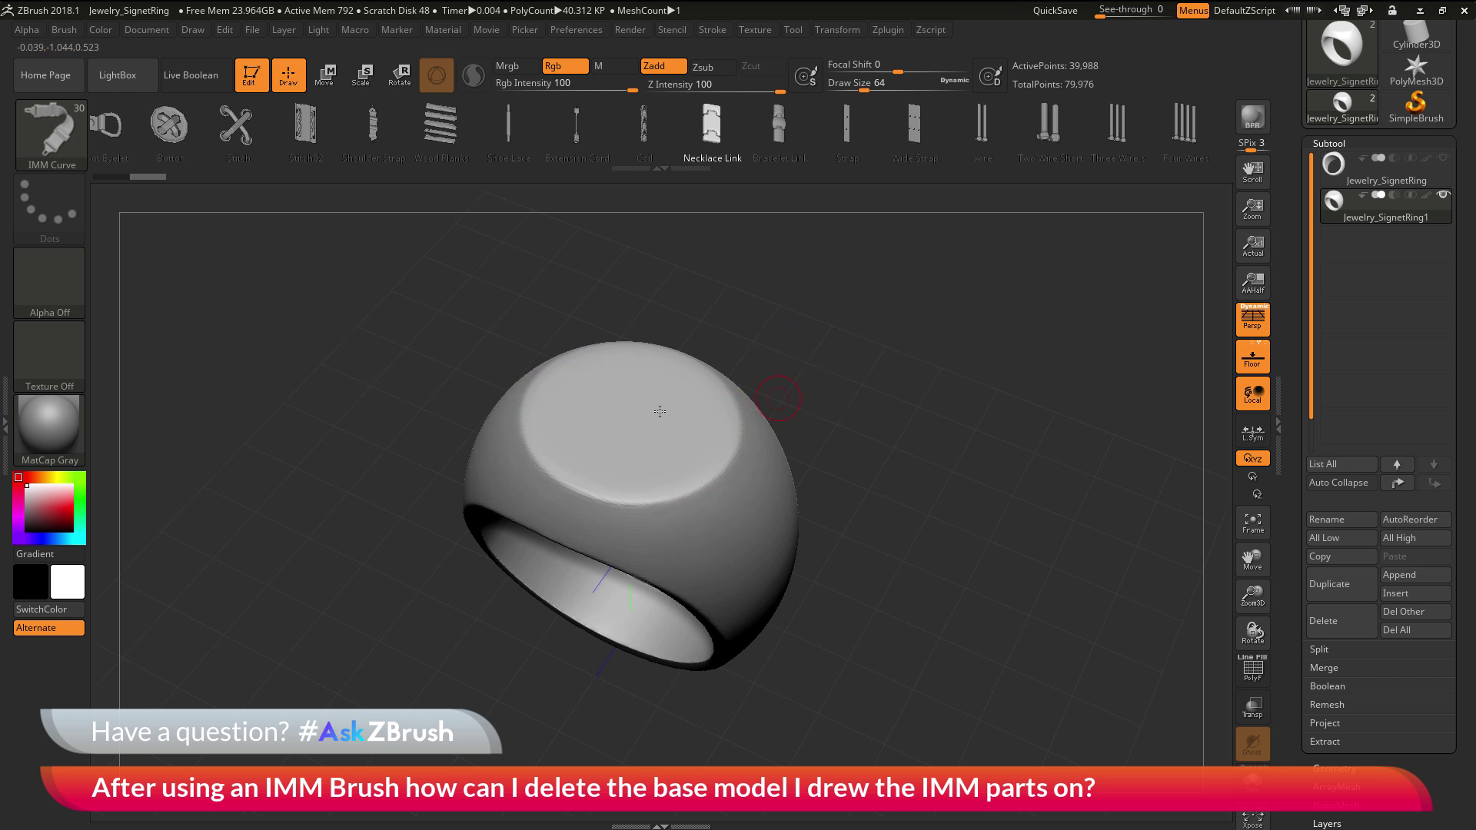
# Step: Raise the brush size to 76 and draw a necklace-link chain across the ring top and down its side
pyautogui.moveTo(838, 384)
pyautogui.mouseDown()
pyautogui.moveTo(859, 364)
pyautogui.moveTo(792, 330)
pyautogui.mouseUp()
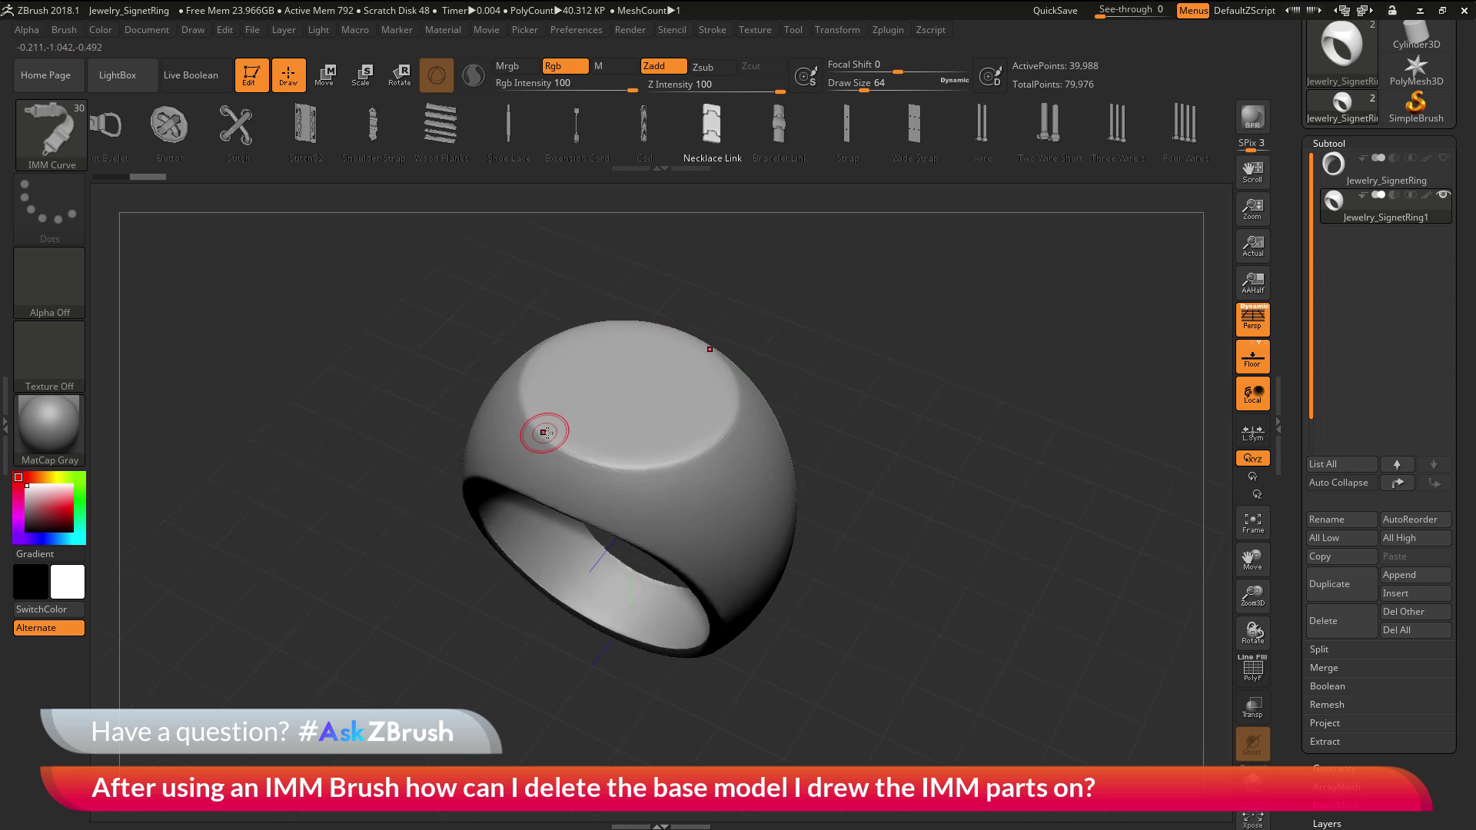
pyautogui.press(']')
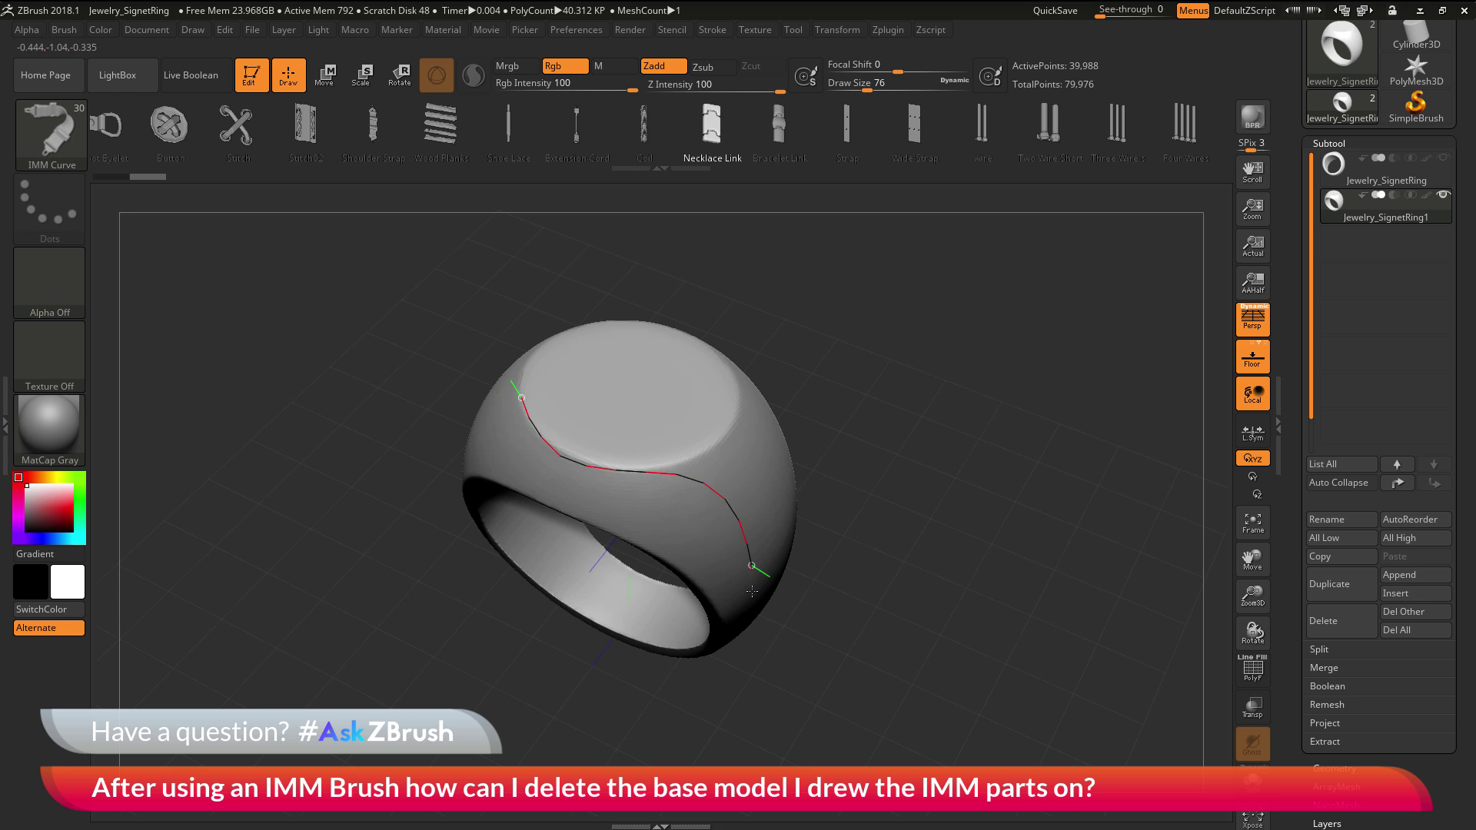
pyautogui.moveTo(752, 591); pyautogui.dragTo(755, 624)
pyautogui.moveTo(952, 455)
pyautogui.mouseDown()
pyautogui.moveTo(980, 389)
pyautogui.moveTo(979, 461)
pyautogui.mouseUp()
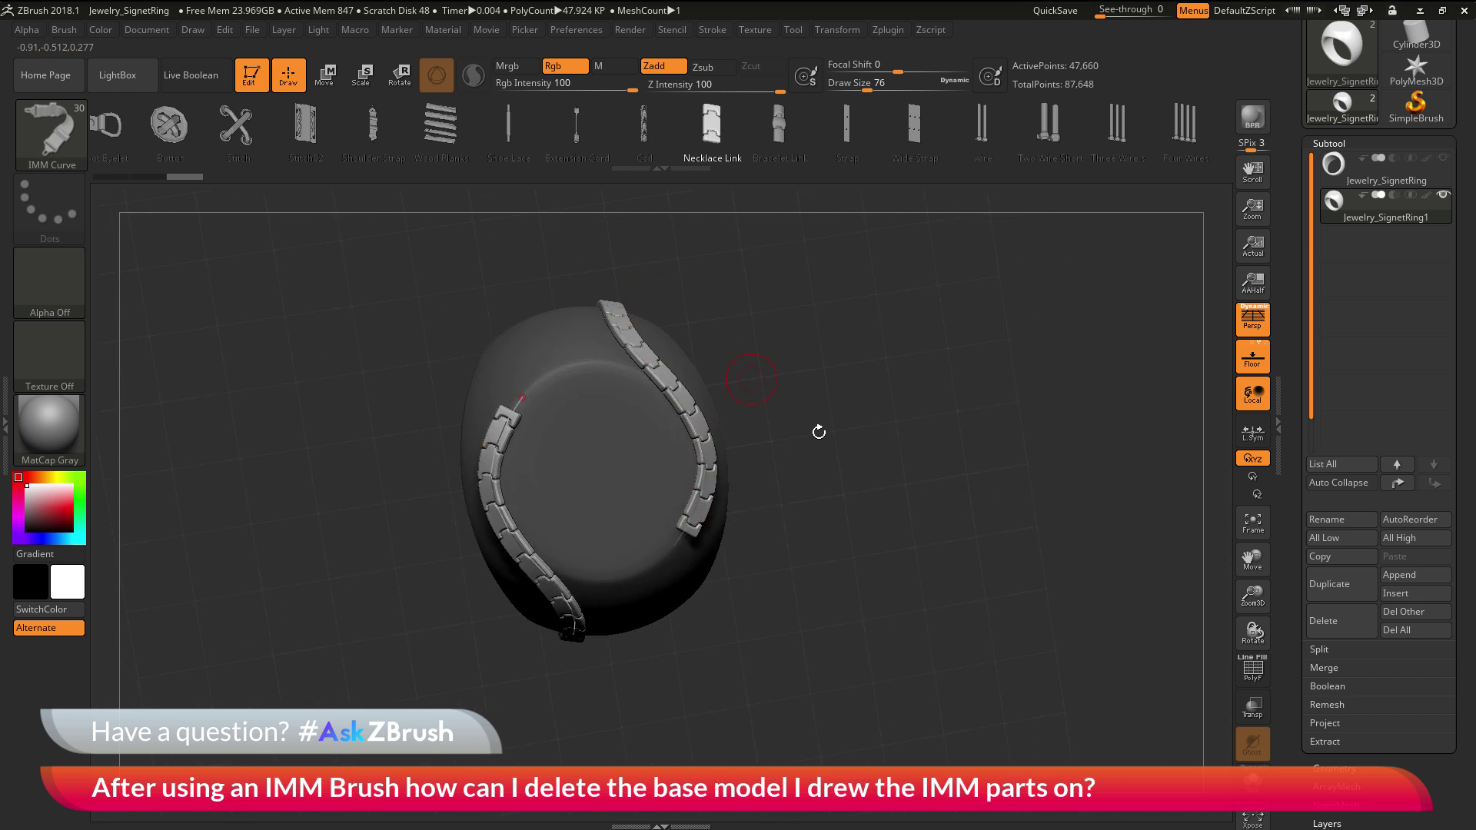
pyautogui.moveTo(819, 432); pyautogui.dragTo(662, 418)
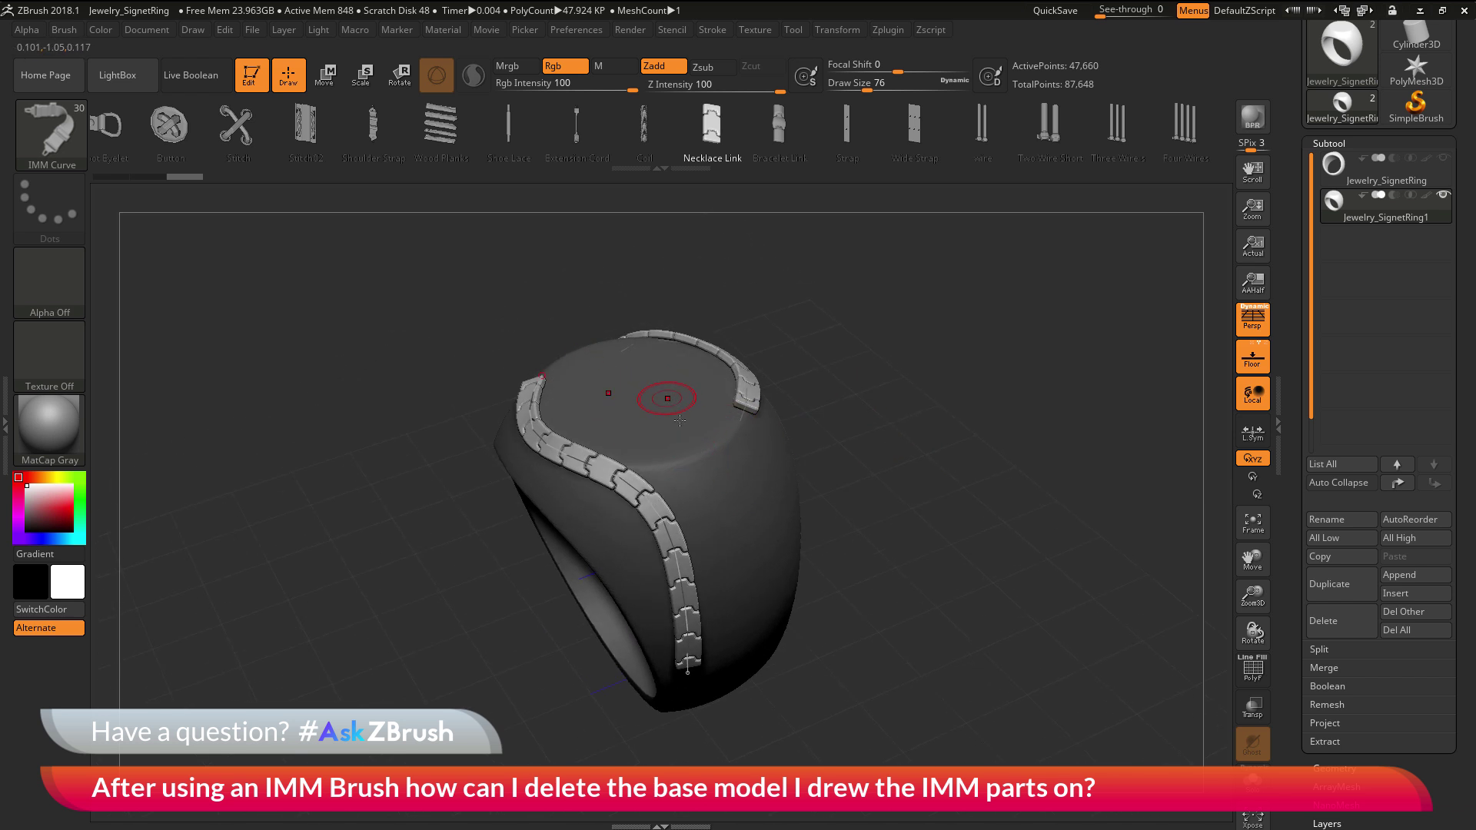
pyautogui.moveTo(712, 503); pyautogui.dragTo(775, 576)
pyautogui.moveTo(728, 621); pyautogui.dragTo(732, 574)
# Step: Draw a new link chain on the ring top, reshape it into a C, and add an inner link strip
pyautogui.moveTo(906, 412); pyautogui.dragTo(854, 431)
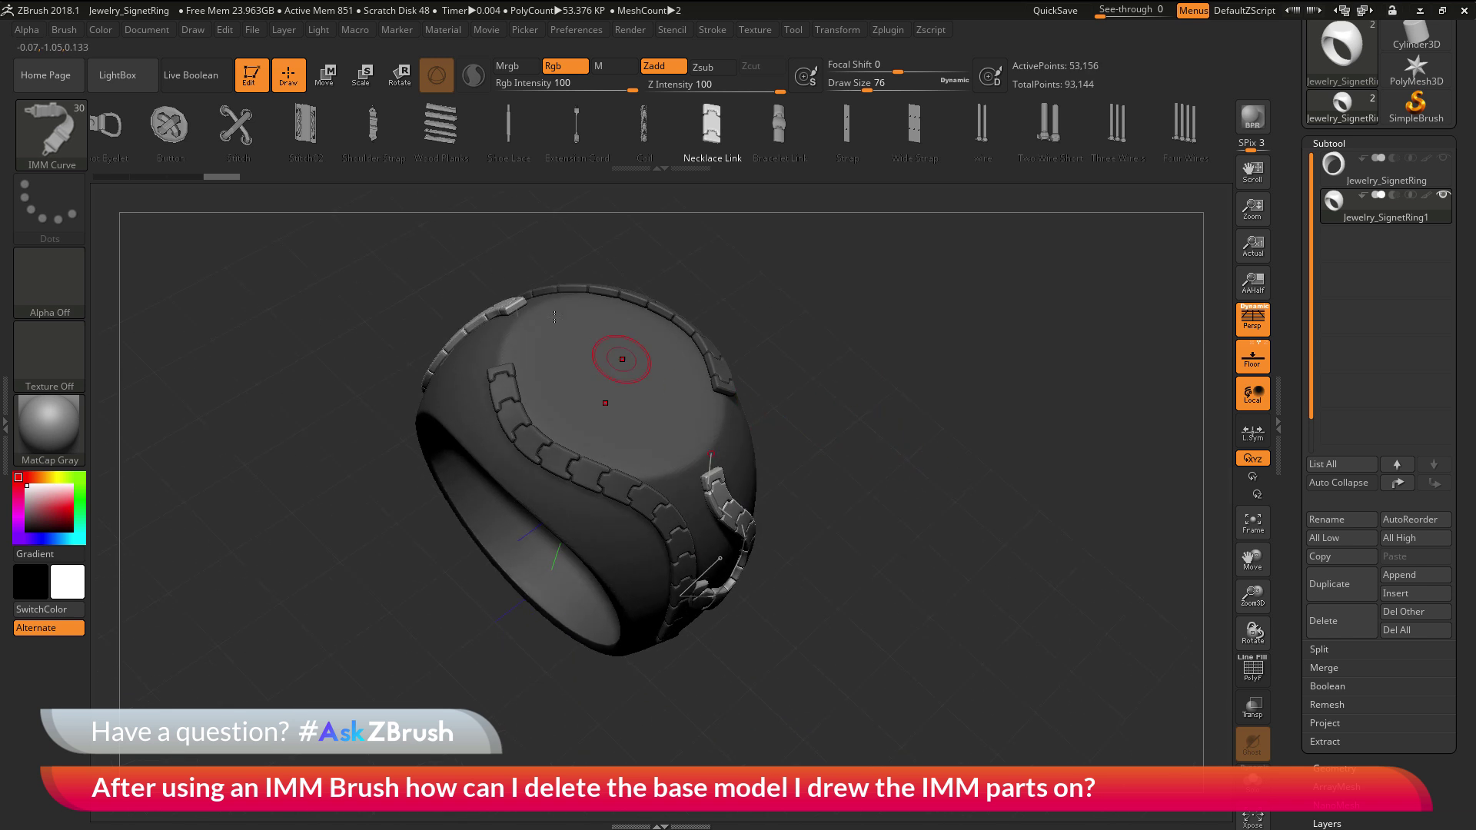
pyautogui.moveTo(850, 329); pyautogui.dragTo(806, 343)
pyautogui.moveTo(620, 324)
pyautogui.mouseDown()
pyautogui.moveTo(662, 346)
pyautogui.moveTo(673, 415)
pyautogui.moveTo(638, 459)
pyautogui.moveTo(688, 416)
pyautogui.mouseUp()
pyautogui.moveTo(800, 385); pyautogui.dragTo(869, 353)
pyautogui.moveTo(658, 374)
pyautogui.mouseDown()
pyautogui.moveTo(615, 492)
pyautogui.moveTo(596, 462)
pyautogui.mouseUp()
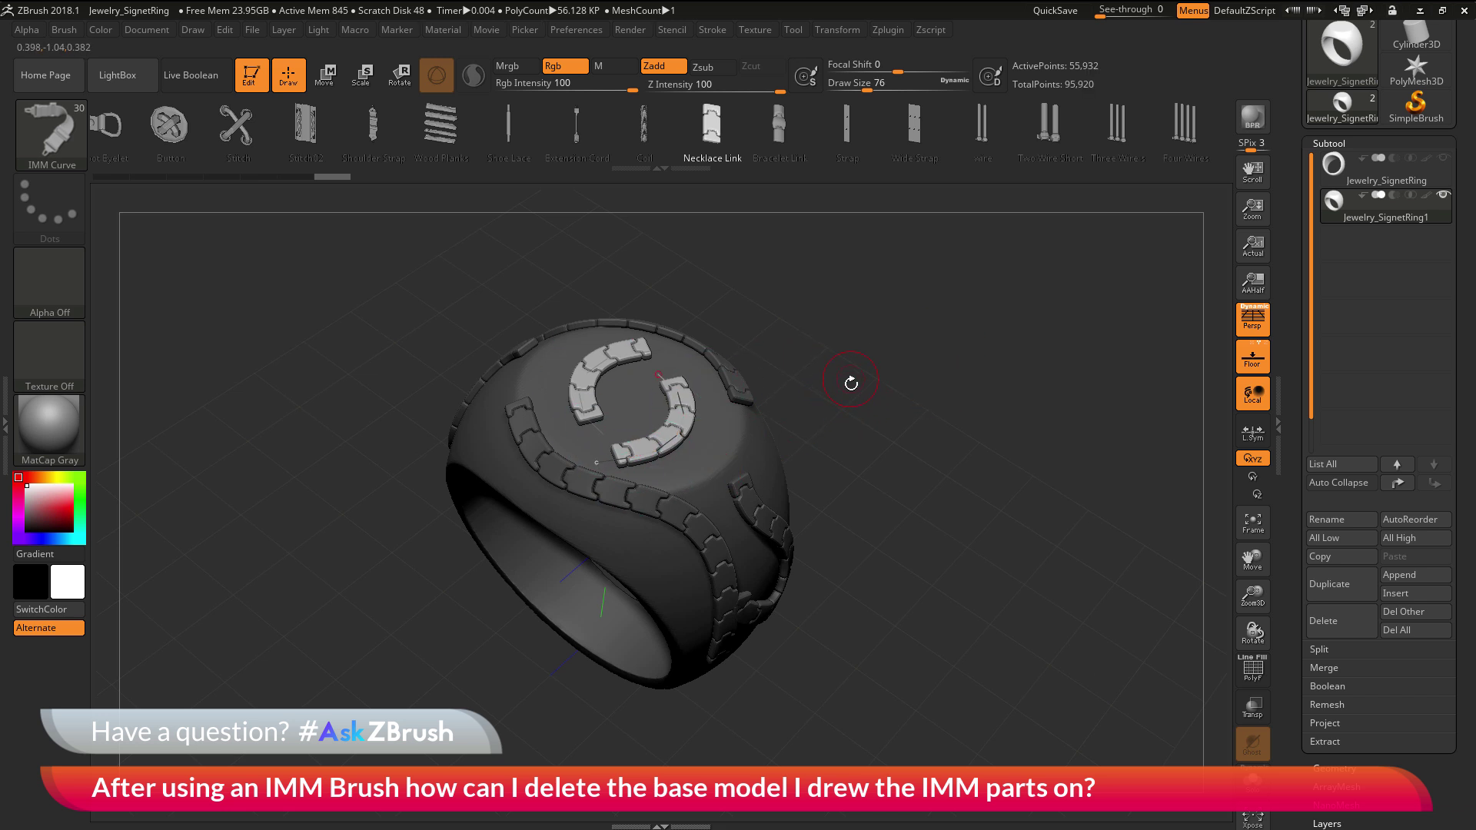
pyautogui.moveTo(644, 449)
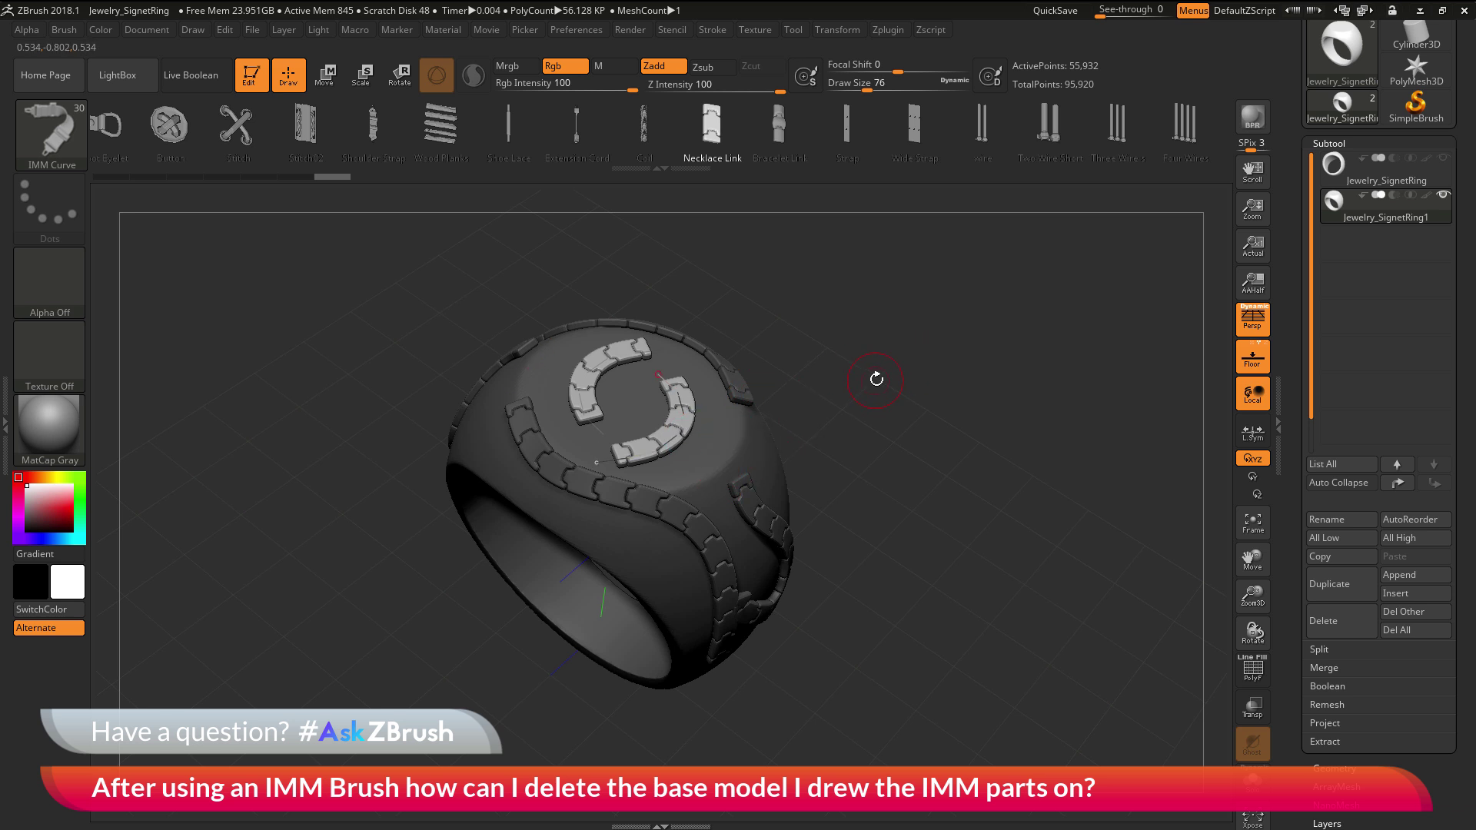
# Step: Clear the mask and delete the leftover IMM curve through Stroke > Curve Functions
pyautogui.keyDown('ctrl'); pyautogui.moveTo(883, 295); pyautogui.dragTo(992, 485); pyautogui.keyUp('ctrl')
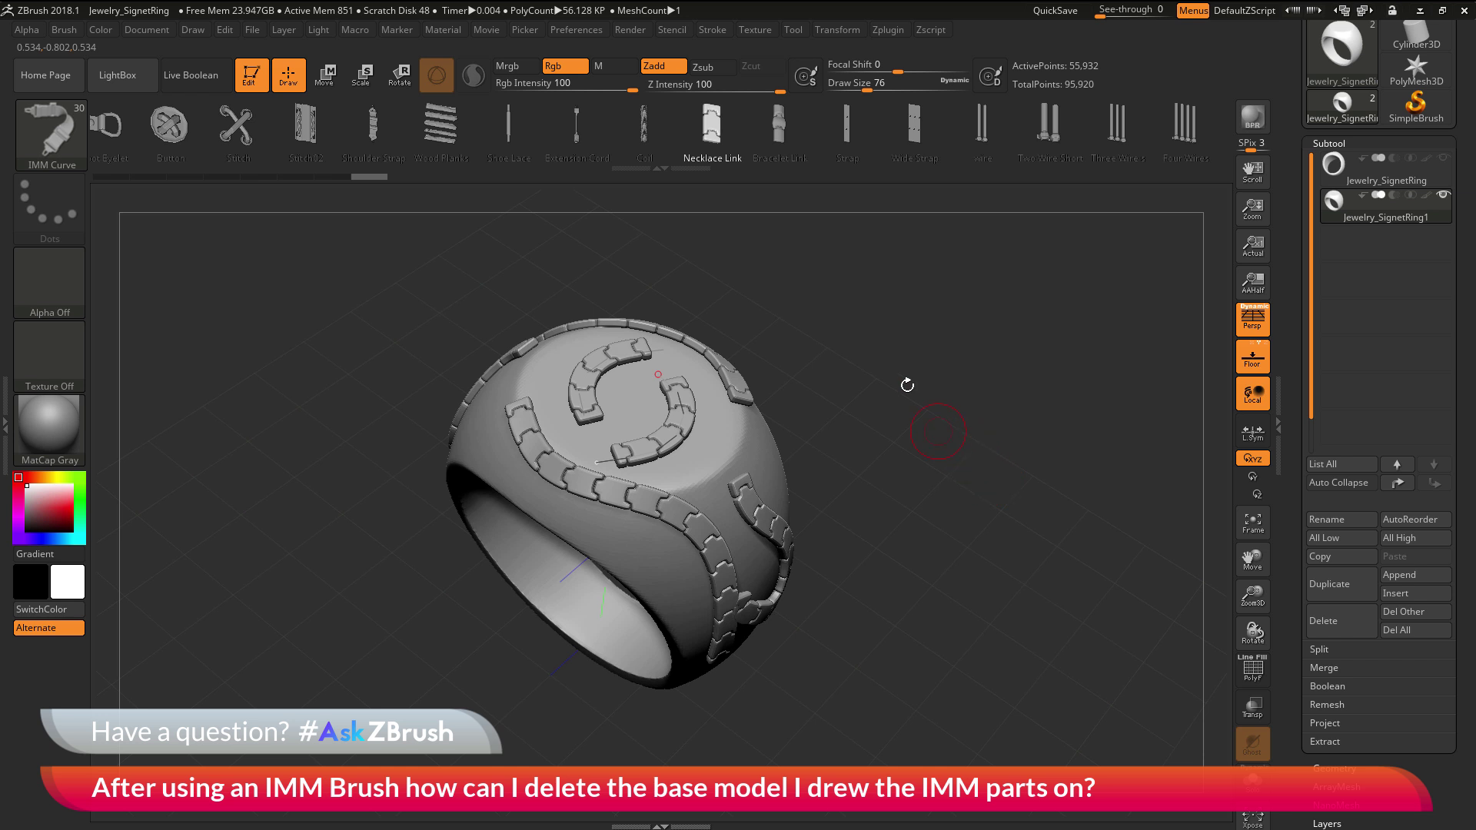
pyautogui.click(721, 28)
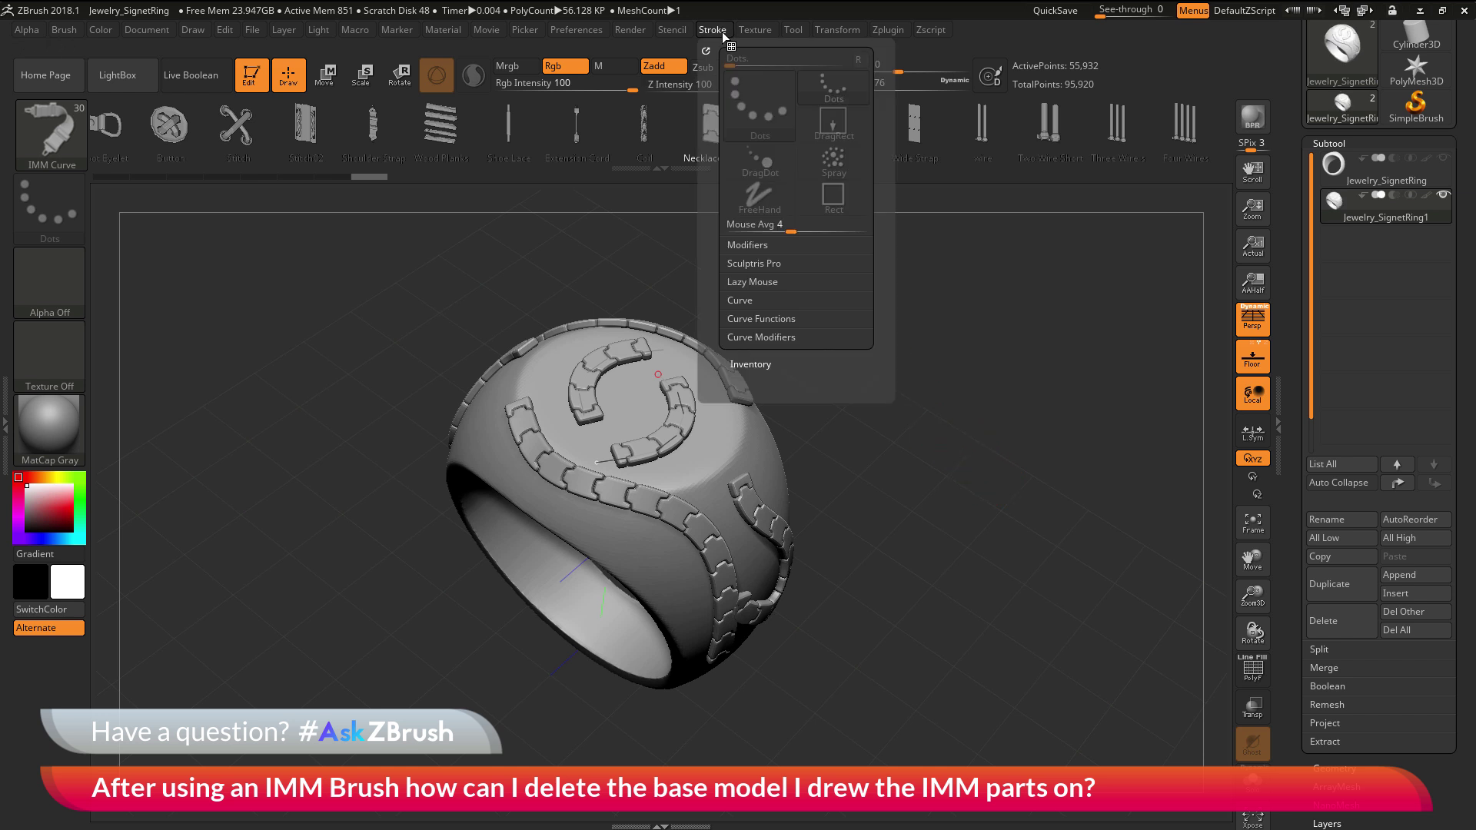
pyautogui.click(787, 319)
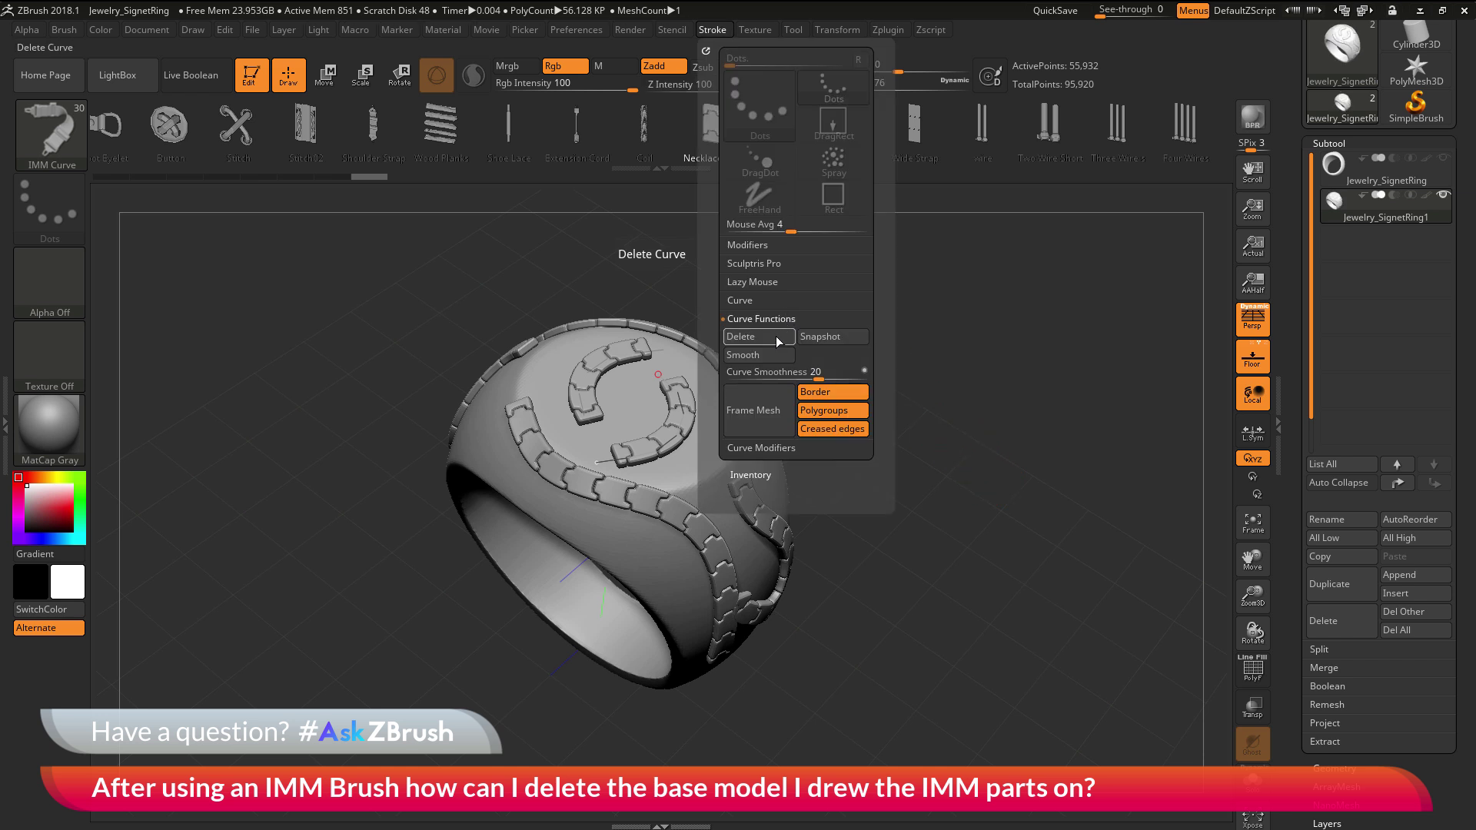
pyautogui.click(775, 336)
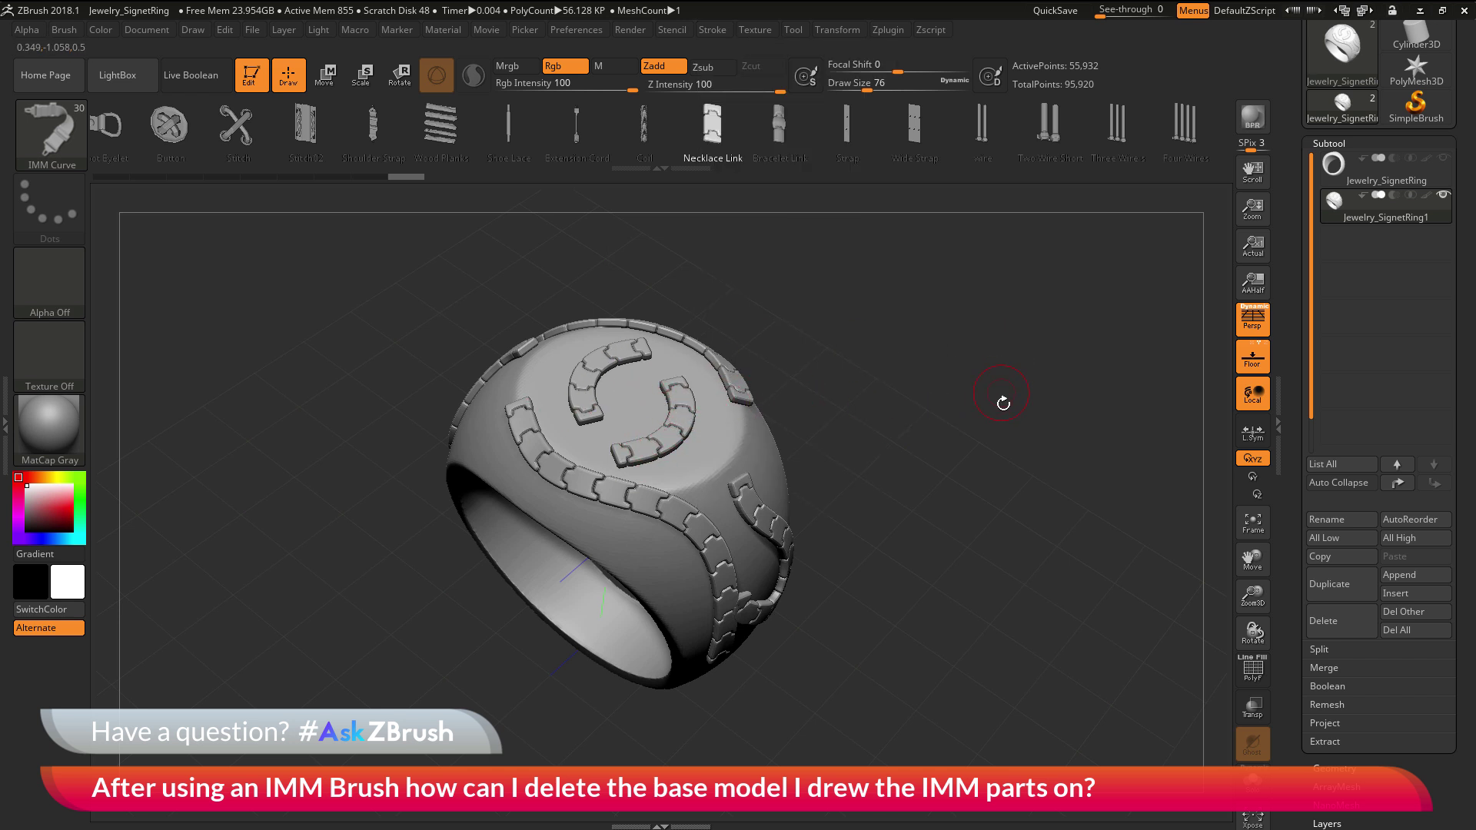
pyautogui.moveTo(984, 430); pyautogui.dragTo(718, 435)
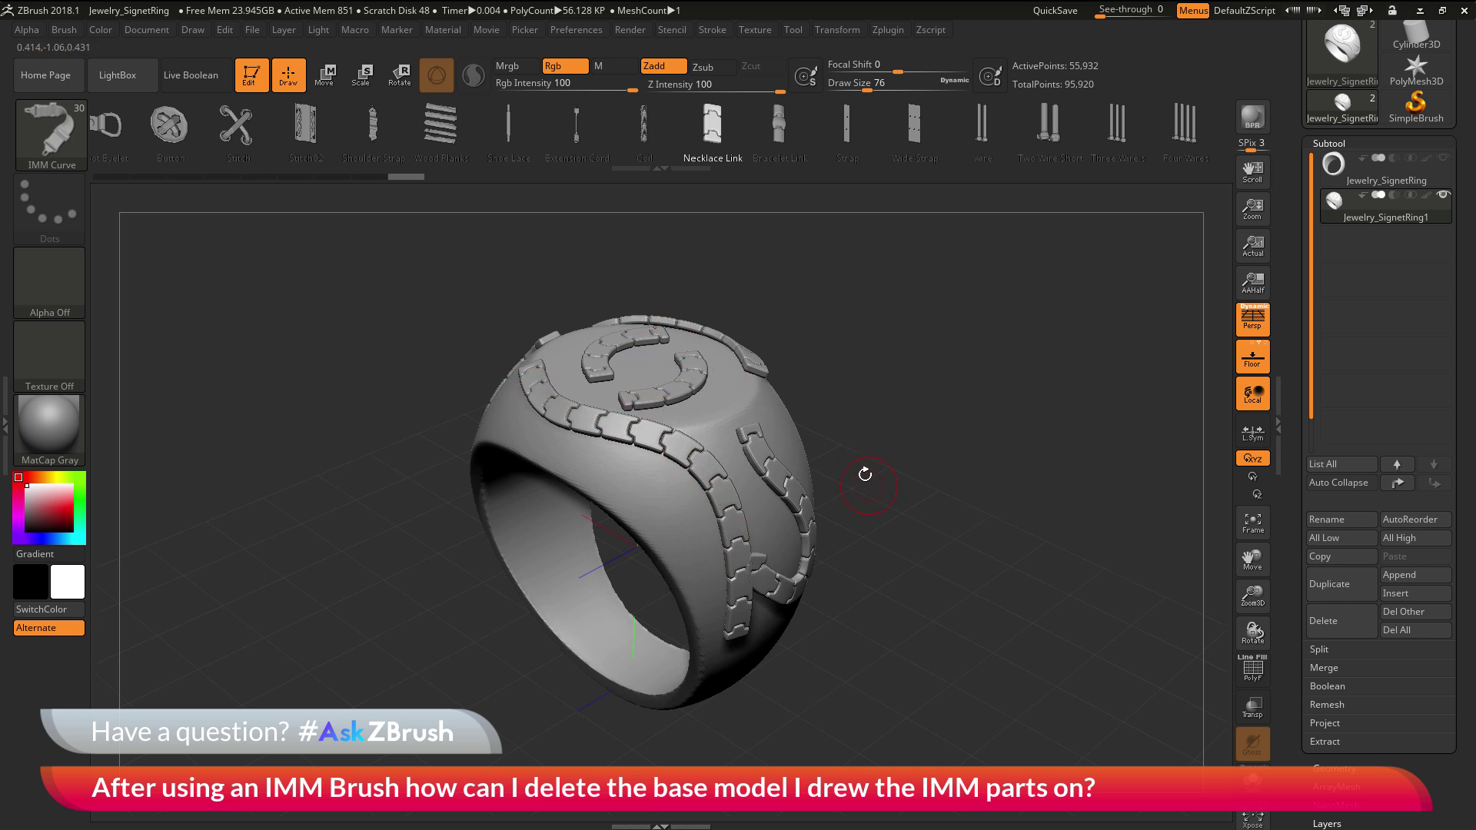
pyautogui.moveTo(751, 437); pyautogui.dragTo(779, 470)
# Step: Show polygroup colours with PolyF and run Auto Groups so each necklace link gets its own polygroup
pyautogui.moveTo(1295, 243); pyautogui.dragTo(1297, 377)
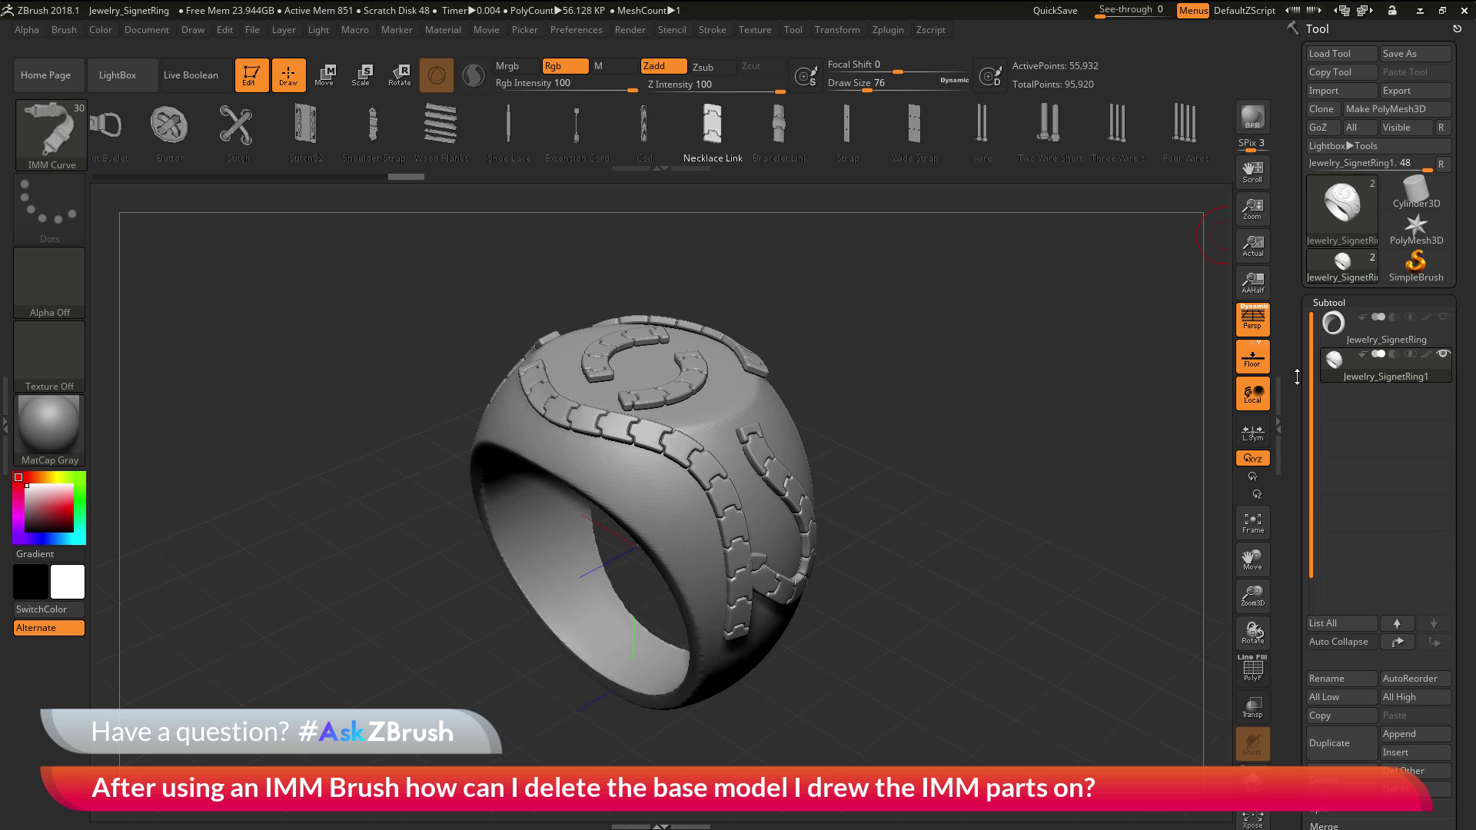
pyautogui.scroll(-10, 1294, 437)
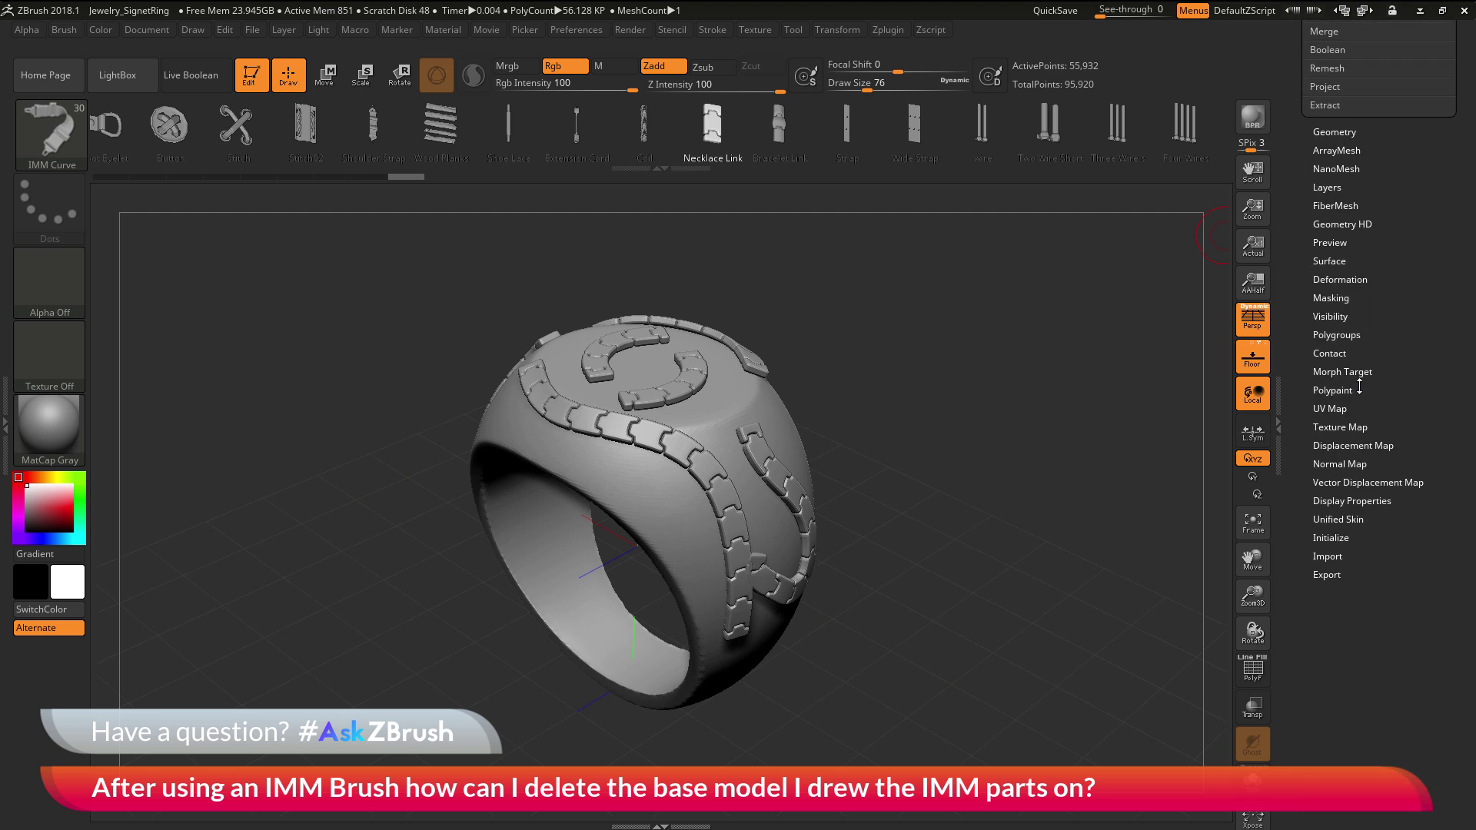
pyautogui.click(1352, 336)
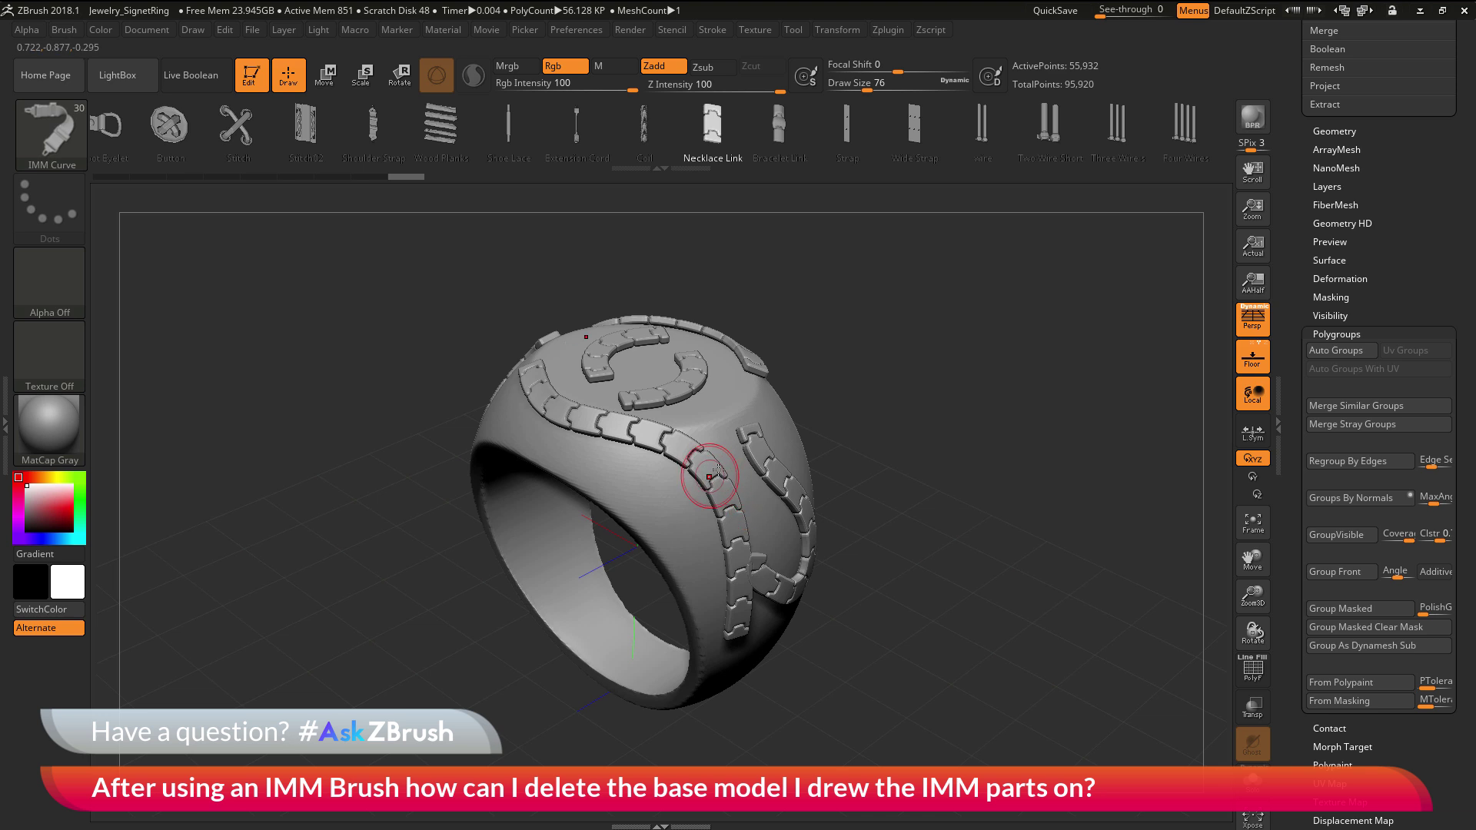
pyautogui.click(1252, 675)
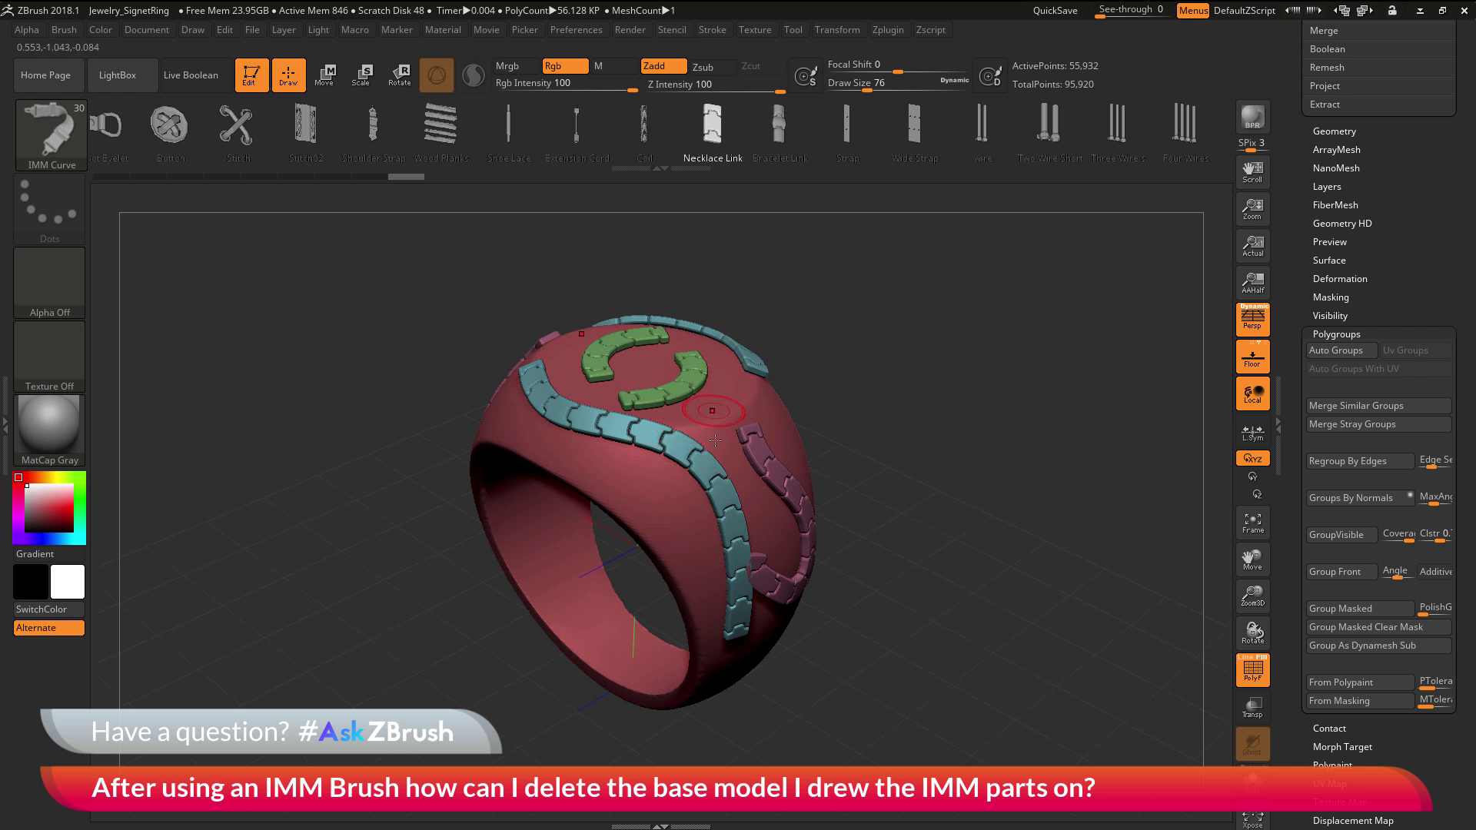
pyautogui.click(1334, 351)
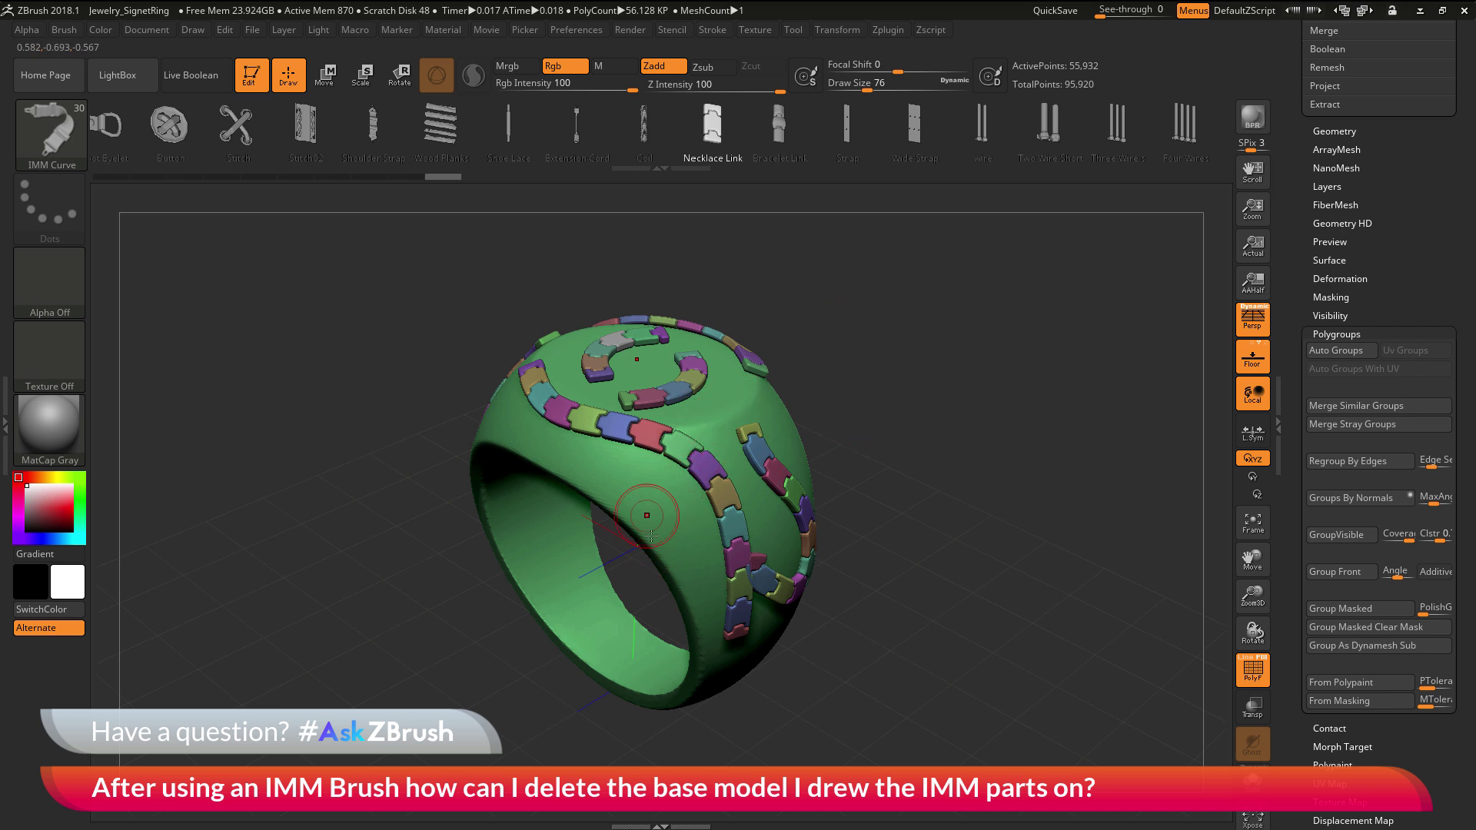
# Step: Hide the base ring band so only the necklace-link chains remain visible
pyautogui.hotkey('ctrl', 'shift')
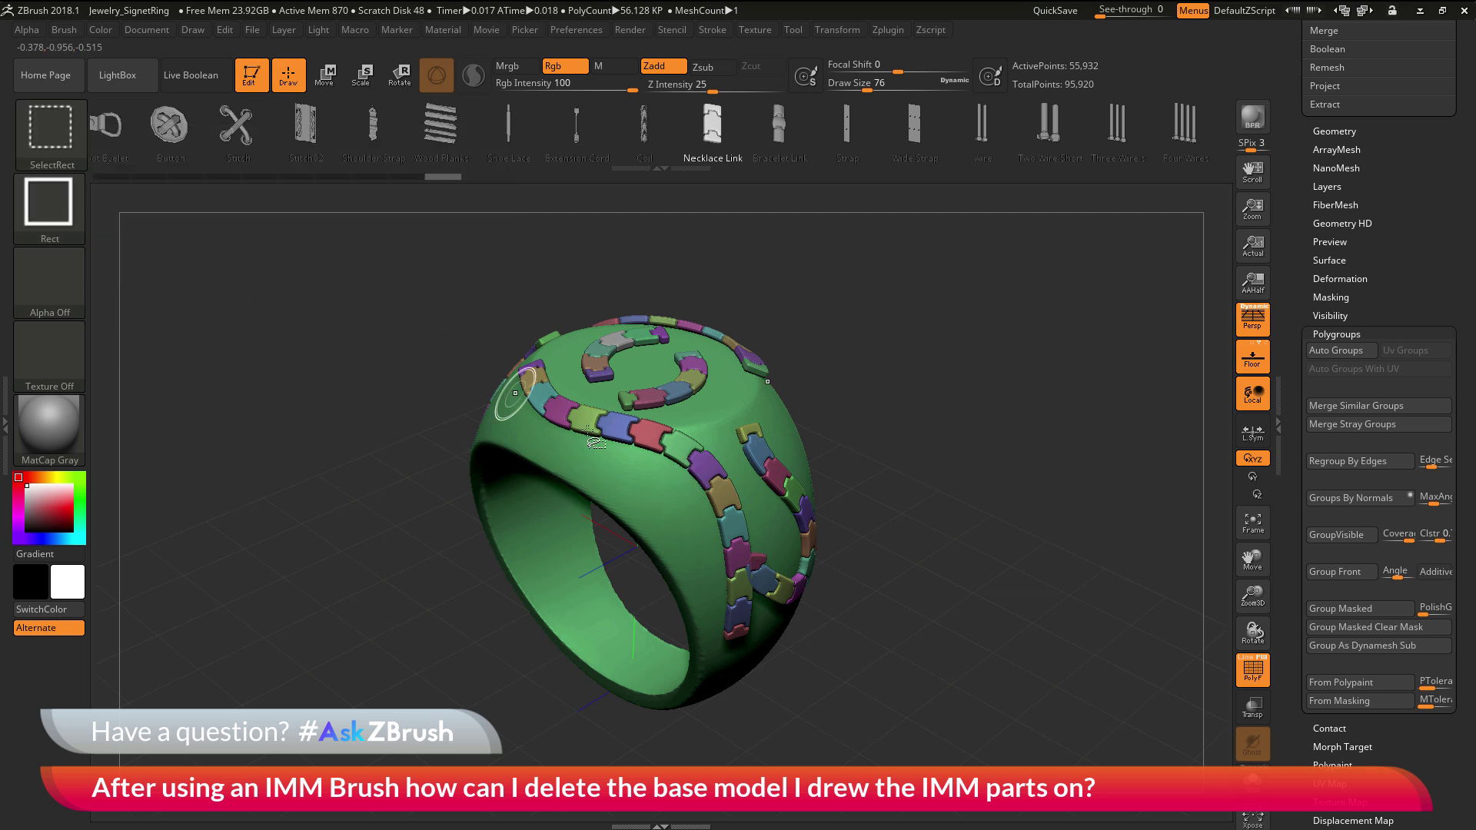
pyautogui.keyDown('ctrl'); pyautogui.keyDown('shift'); pyautogui.click(660, 520); pyautogui.keyUp('shift'); pyautogui.keyUp('ctrl')
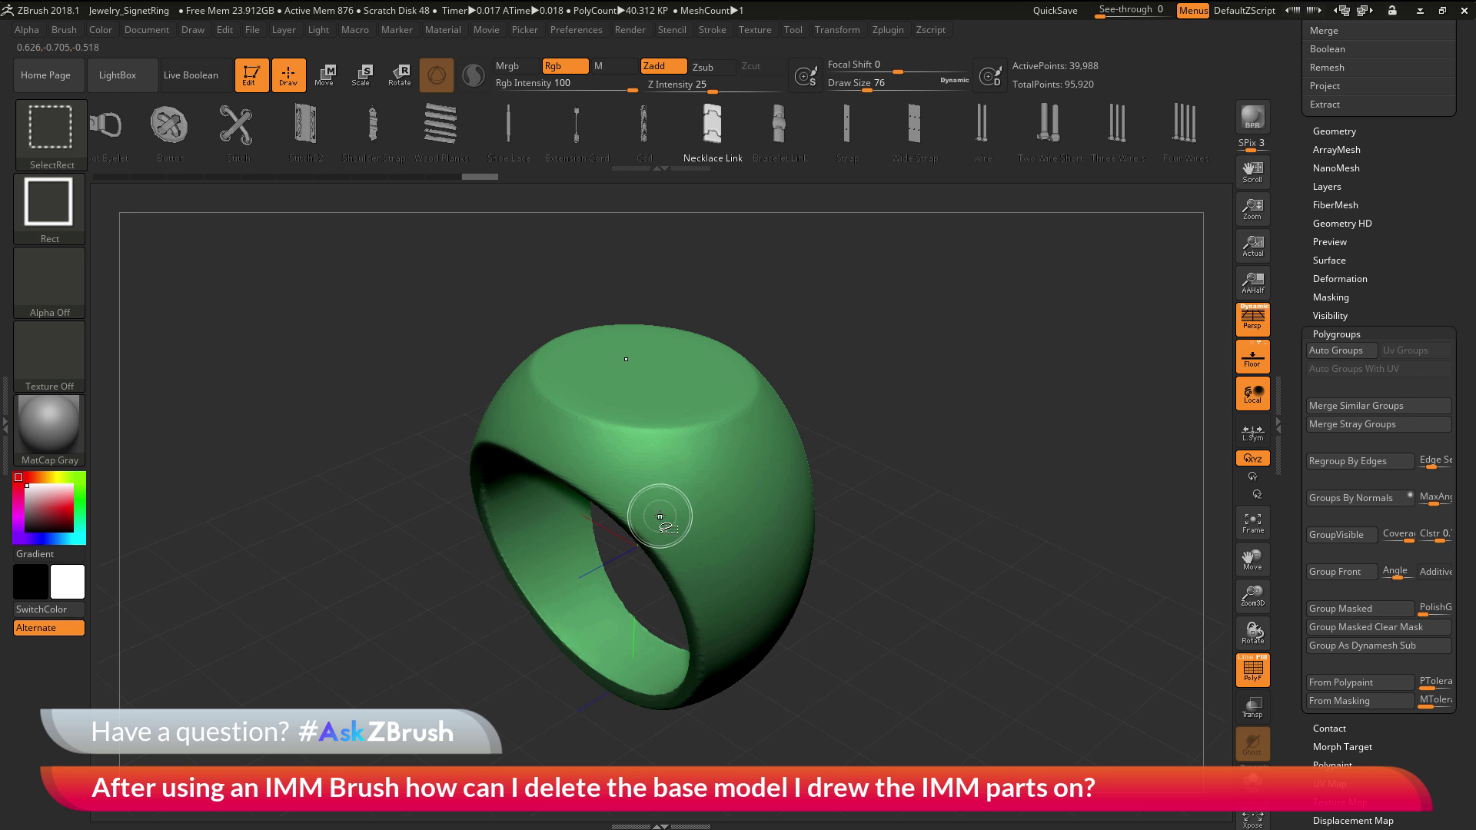
pyautogui.keyDown('ctrl'); pyautogui.keyDown('shift'); pyautogui.click(692, 642); pyautogui.keyUp('shift'); pyautogui.keyUp('ctrl')
pyautogui.moveTo(939, 461)
pyautogui.mouseDown()
pyautogui.moveTo(963, 445)
pyautogui.moveTo(937, 462)
pyautogui.mouseUp()
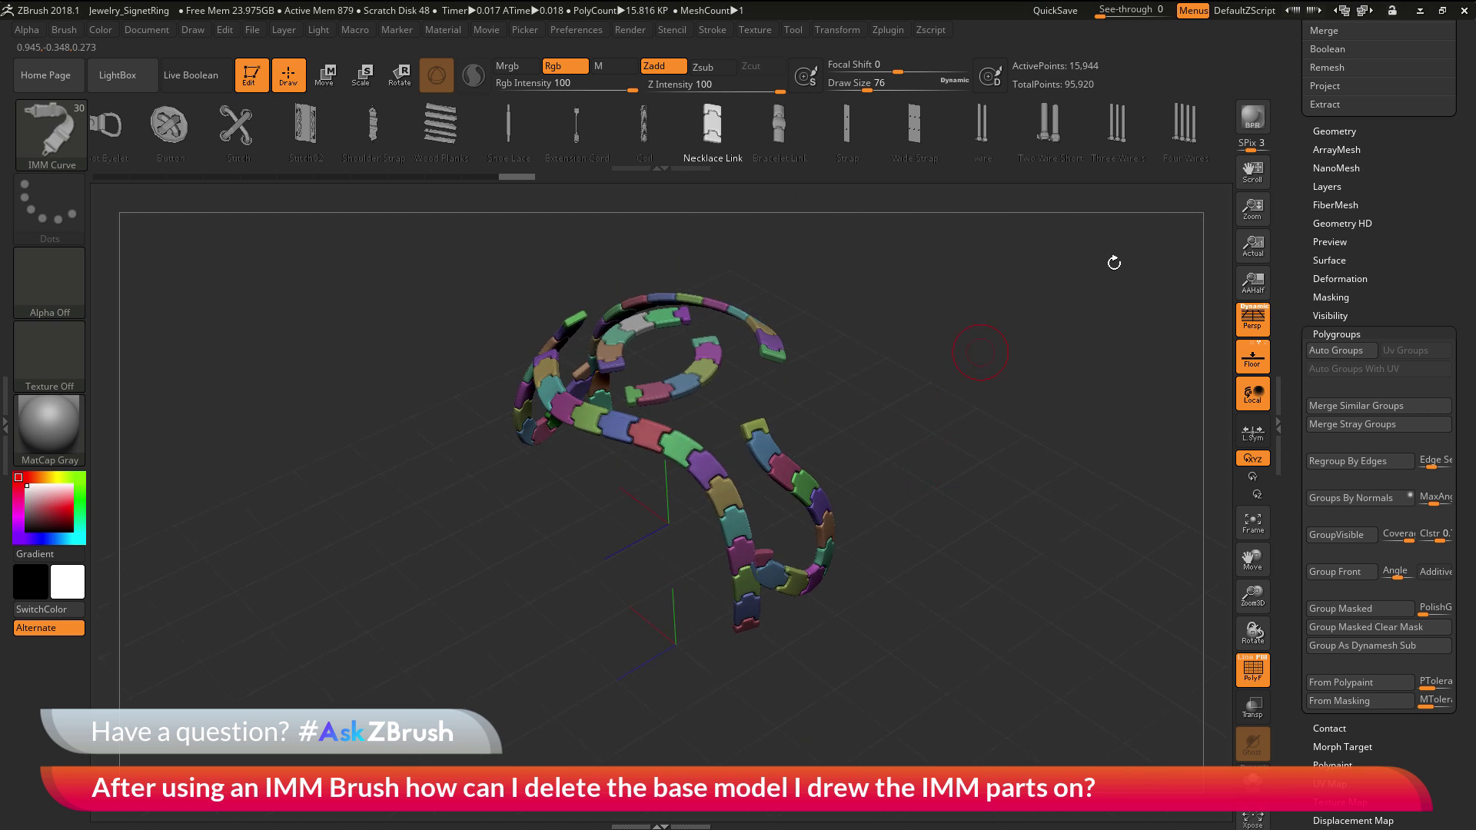
pyautogui.moveTo(1296, 199); pyautogui.dragTo(1293, 420)
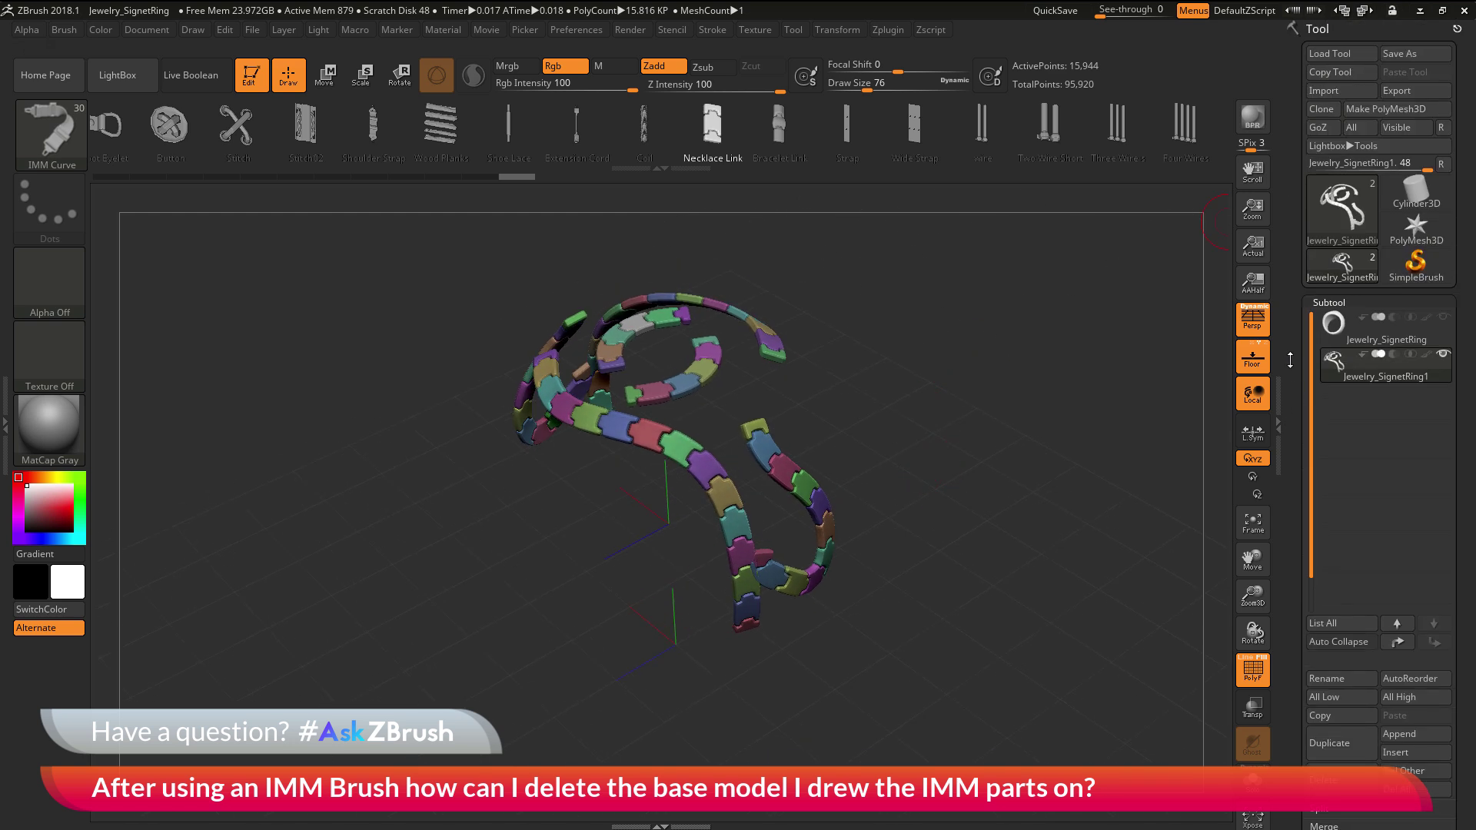
# Step: Remove the hidden base band with Del Hidden in Modify Topology, leaving only the link chains
pyautogui.moveTo(1291, 360)
pyautogui.mouseDown()
pyautogui.moveTo(1307, 339)
pyautogui.moveTo(1349, 330)
pyautogui.mouseUp()
pyautogui.press('shift')
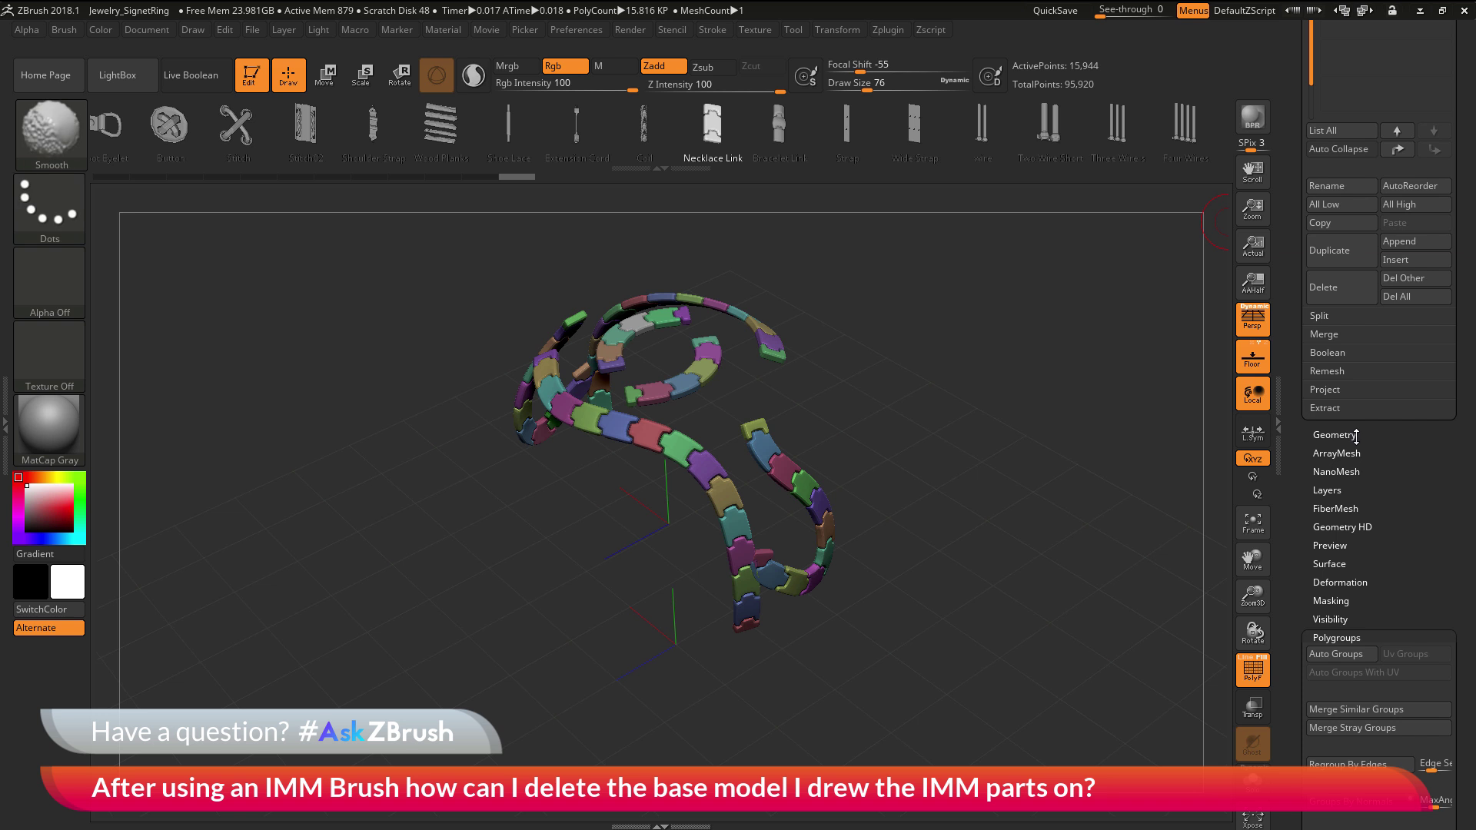
pyautogui.click(1355, 436)
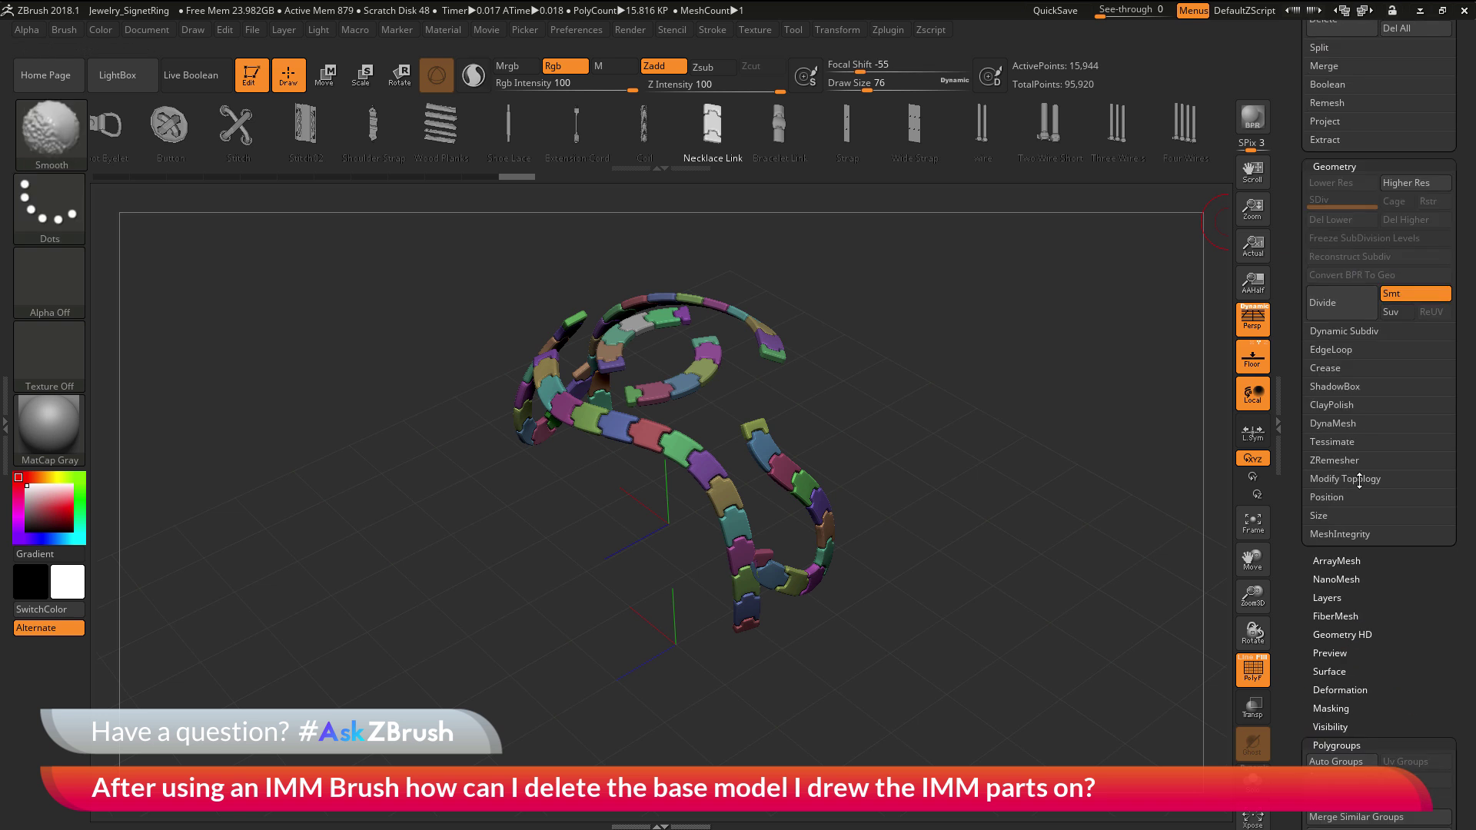
pyautogui.click(1359, 480)
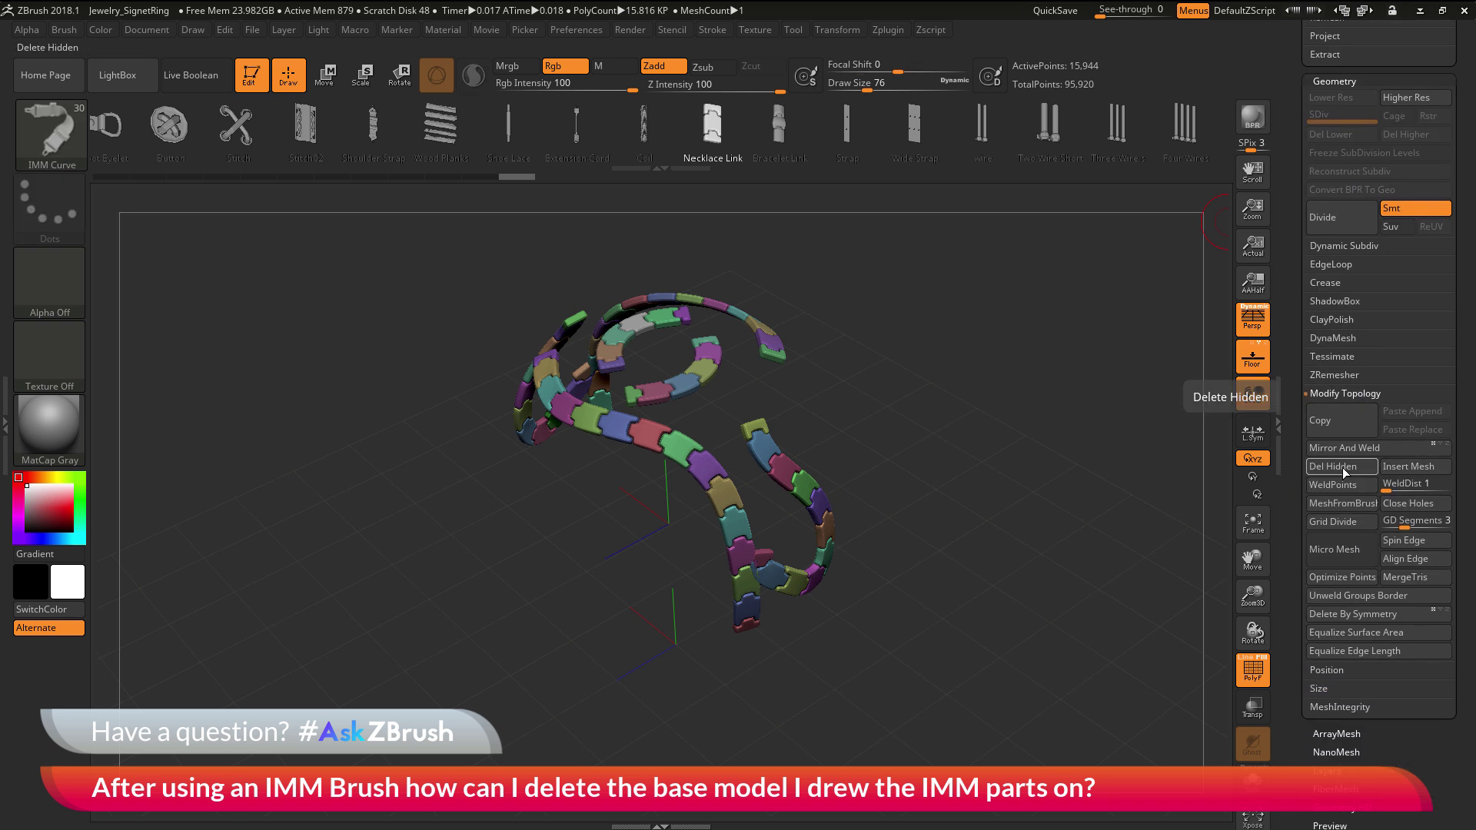
pyautogui.click(1343, 468)
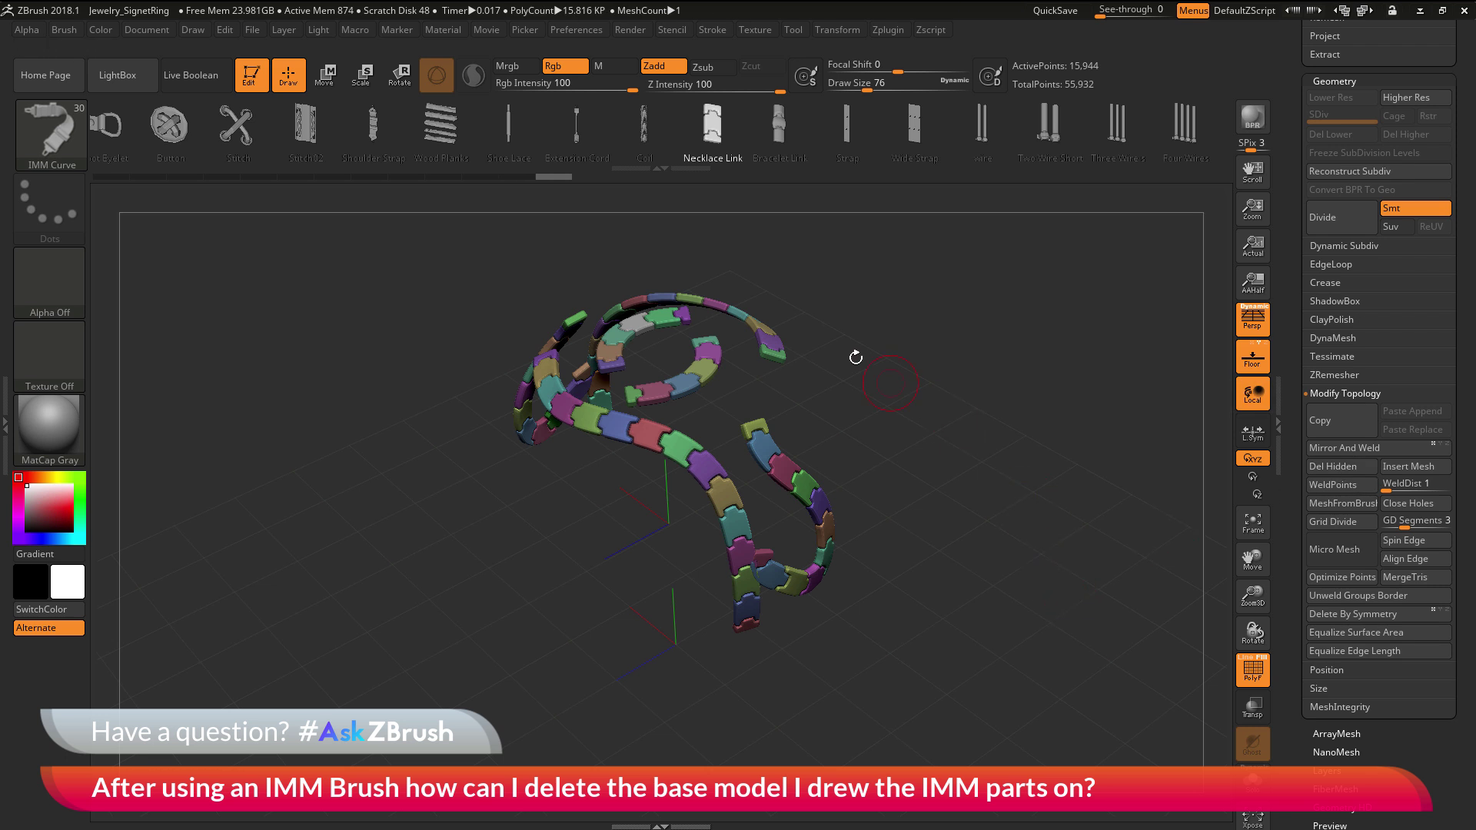
pyautogui.moveTo(943, 426); pyautogui.dragTo(969, 410)
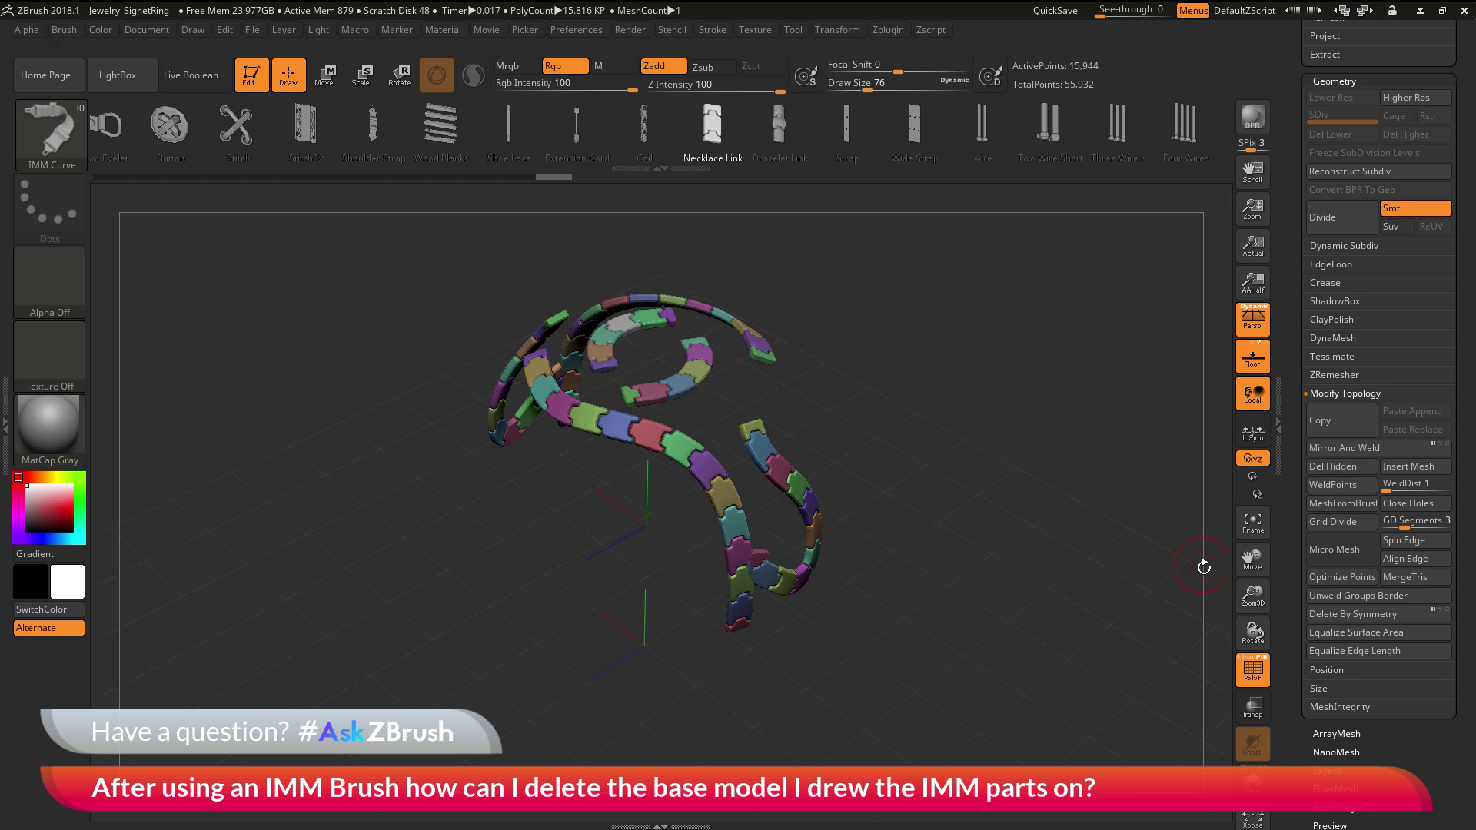
# Step: Turn off polygroup colours and make the base ring subtool visible again under the links
pyautogui.click(1263, 682)
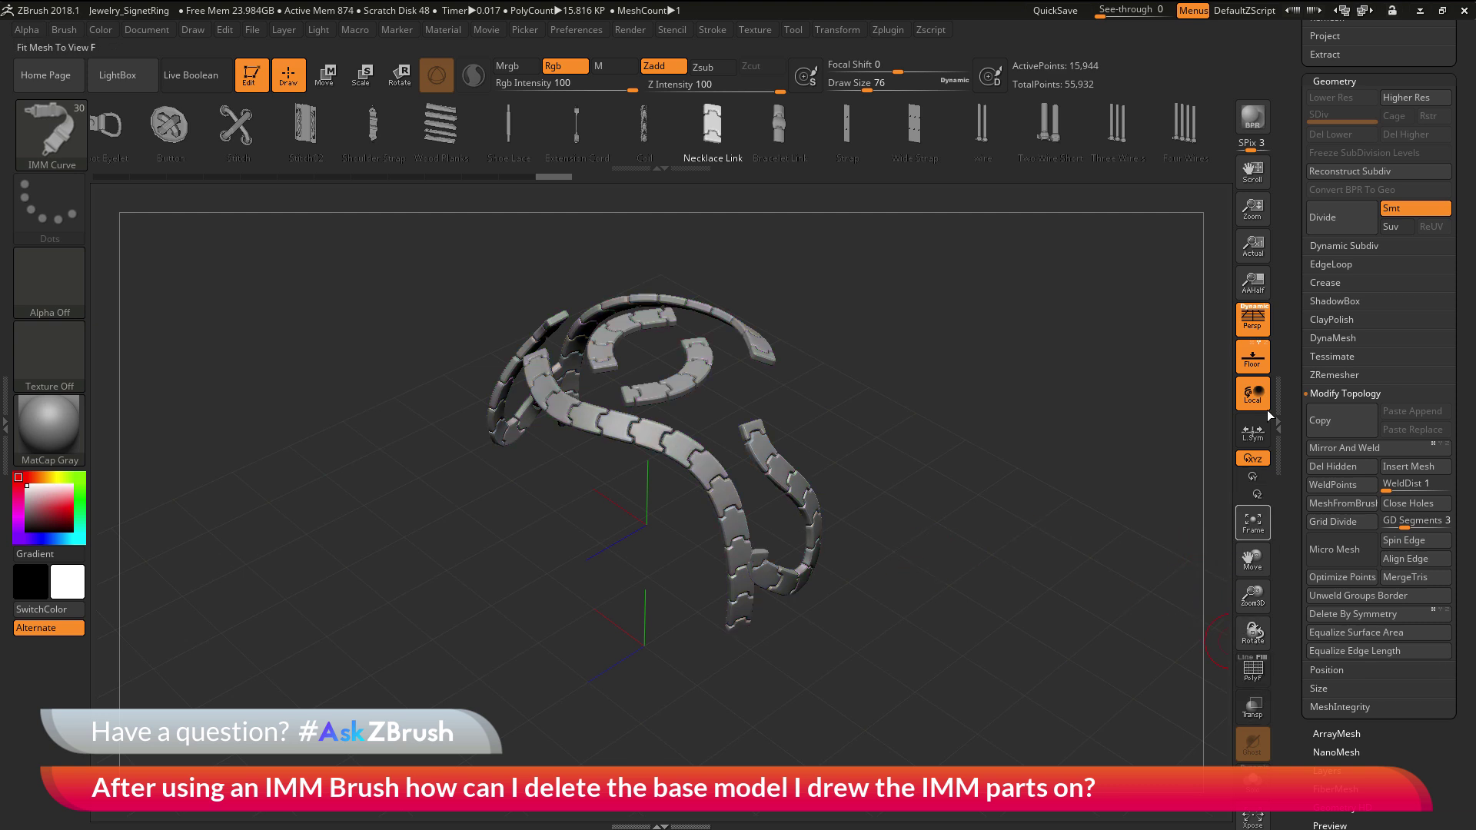
pyautogui.scroll(10, 1289, 550)
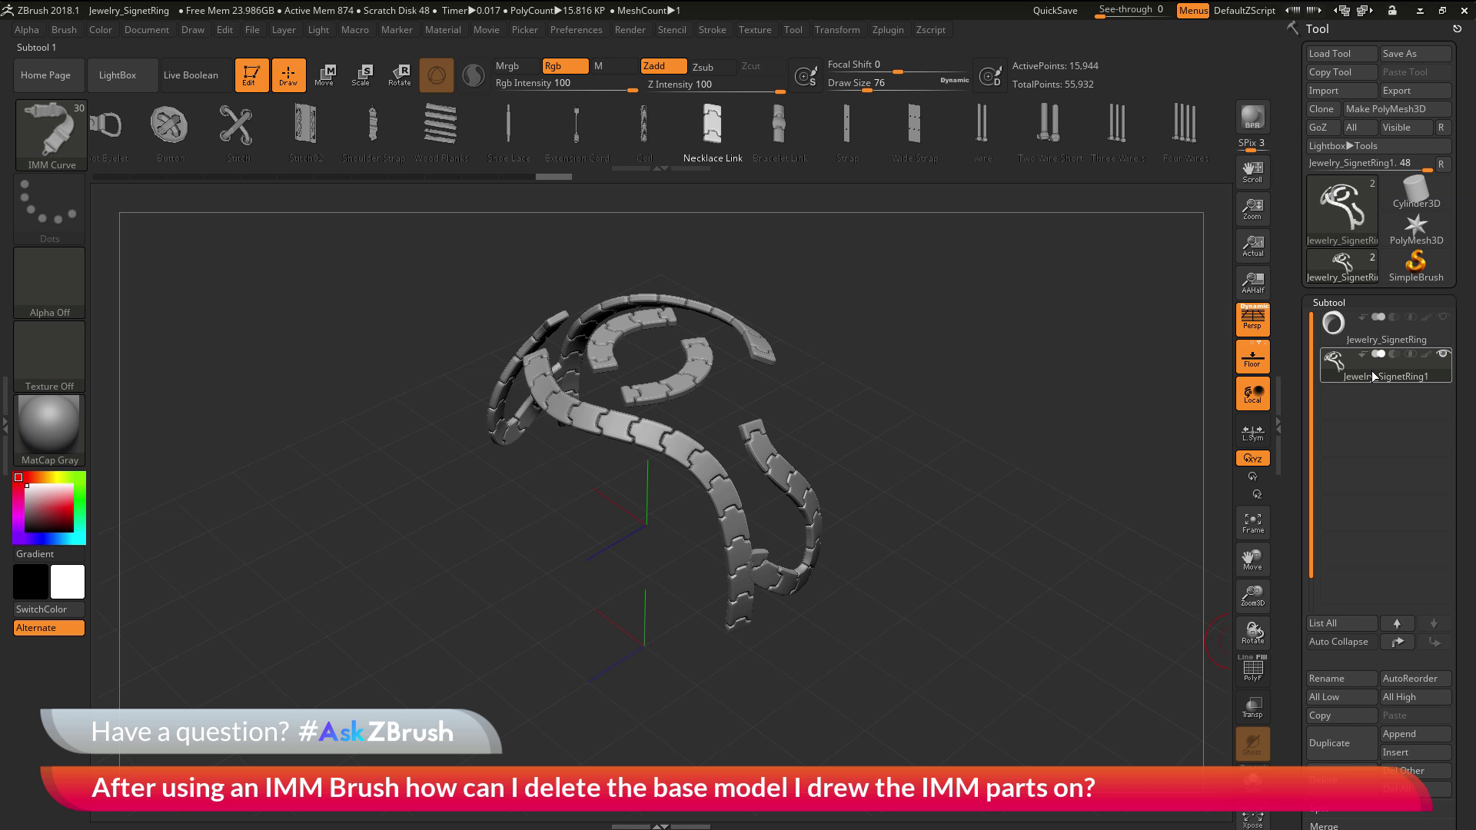
pyautogui.moveTo(1361, 374)
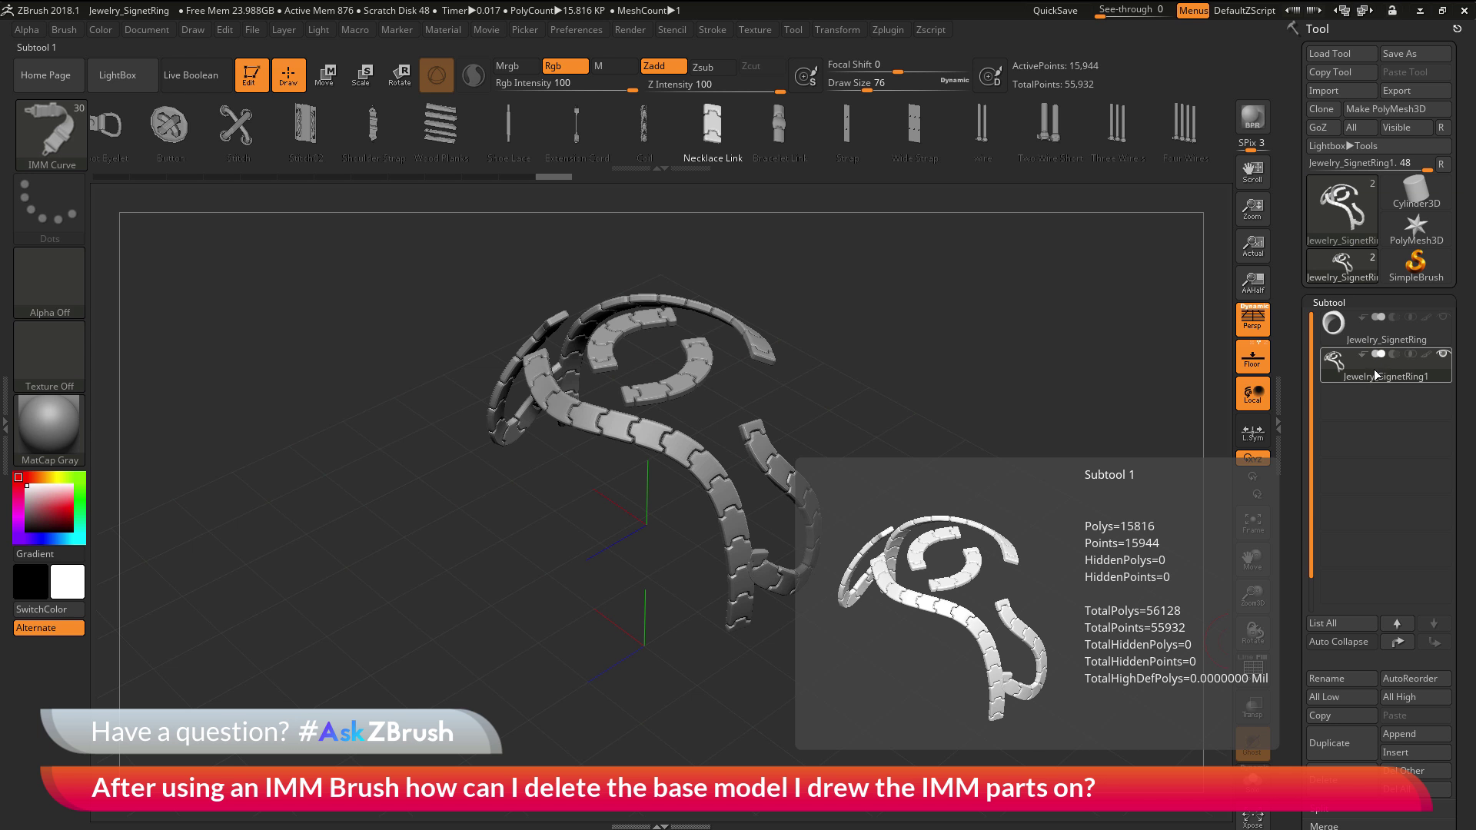
pyautogui.moveTo(1370, 328)
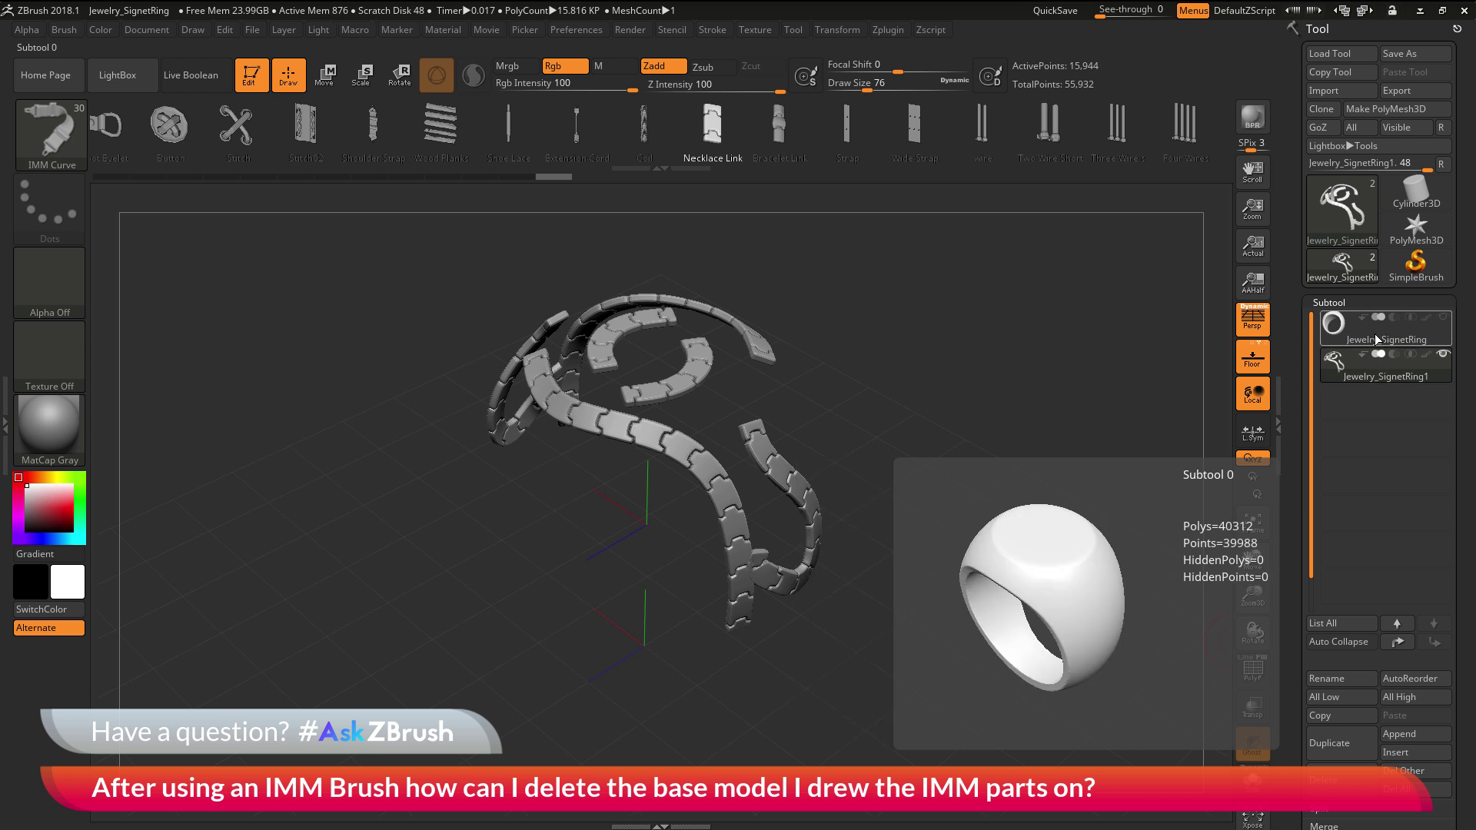
pyautogui.click(1446, 320)
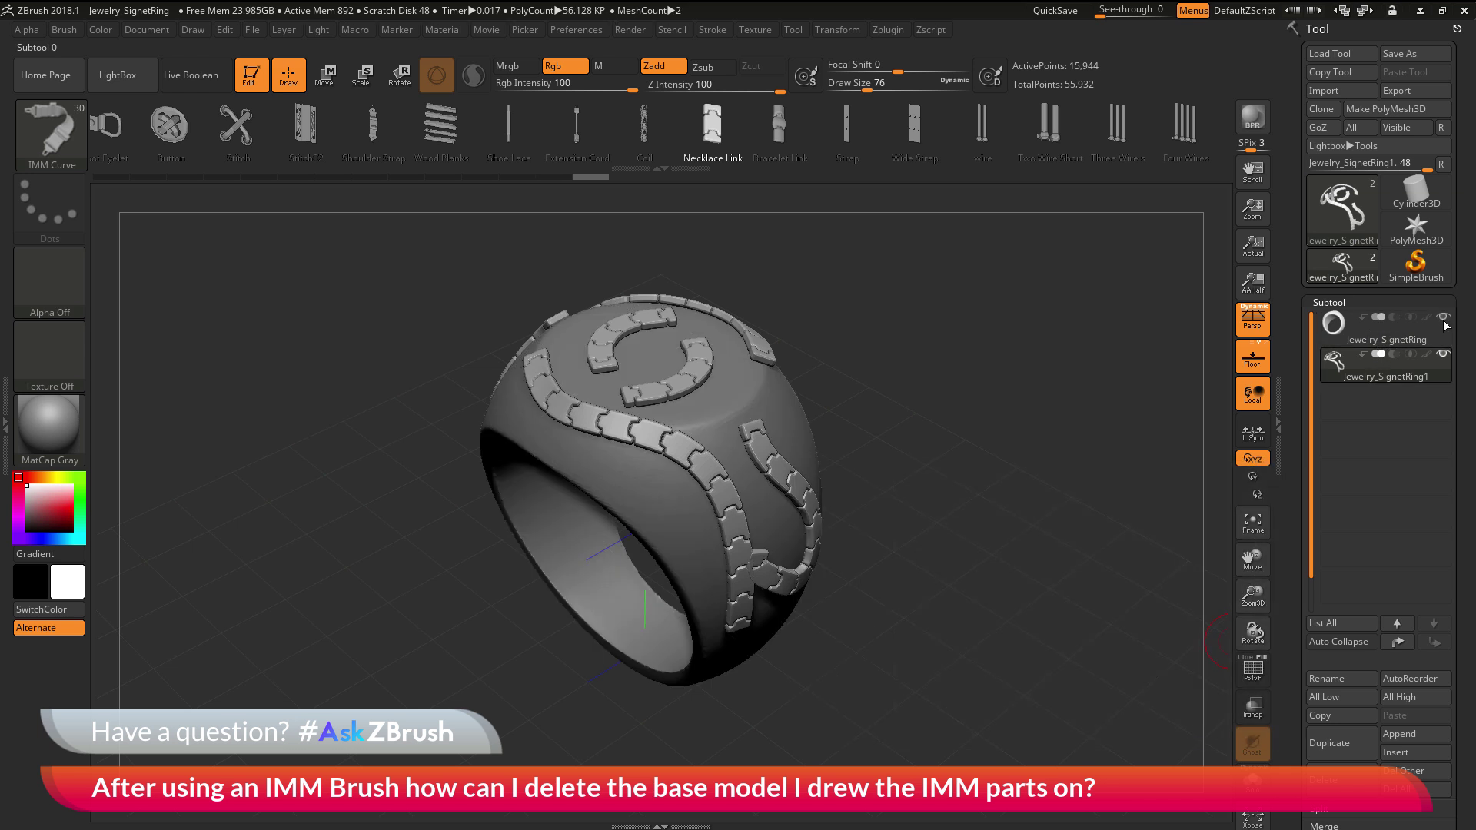
pyautogui.moveTo(1123, 494); pyautogui.dragTo(1160, 405)
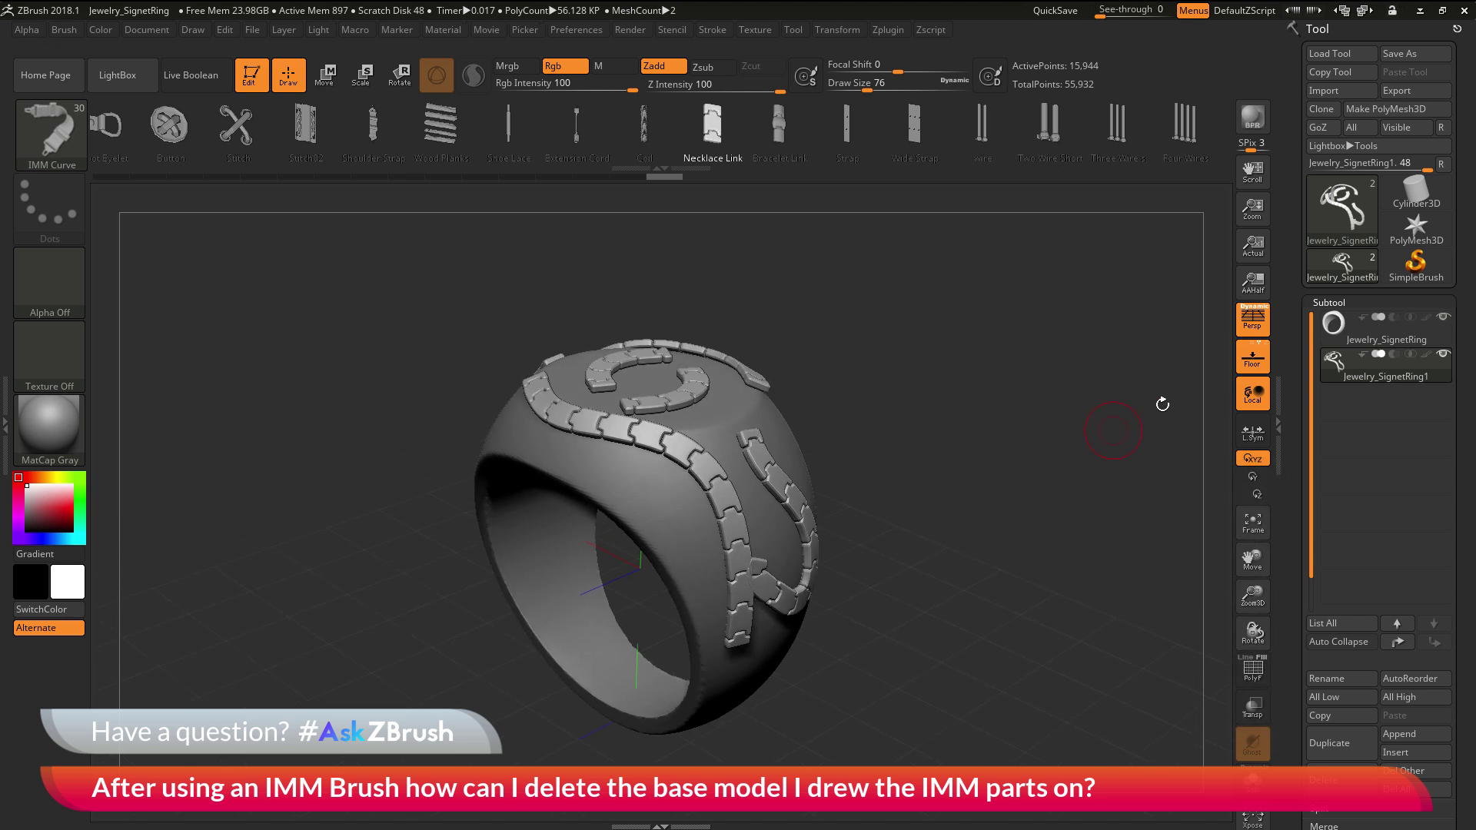
pyautogui.click(1444, 317)
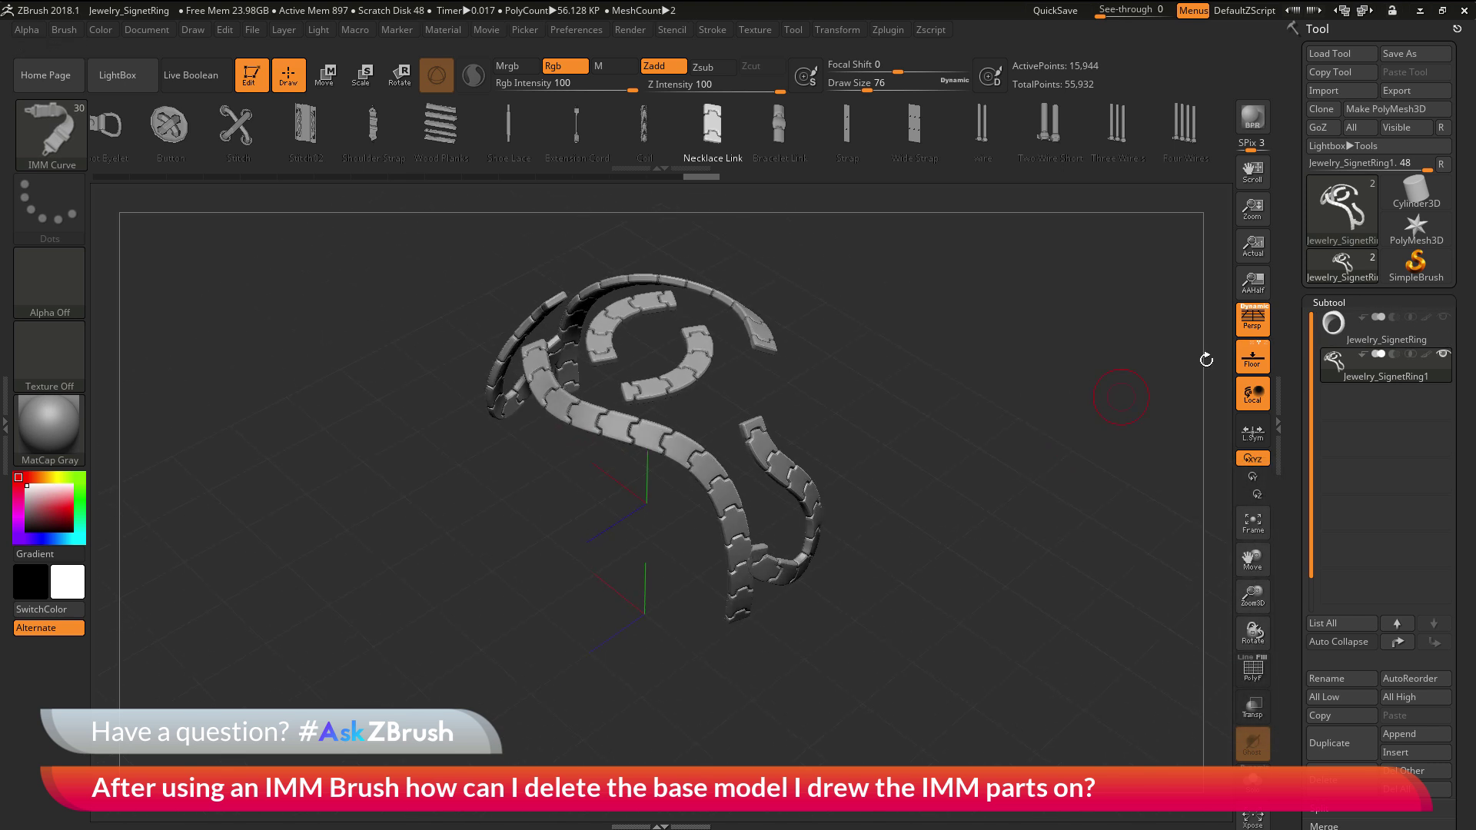
pyautogui.click(1445, 319)
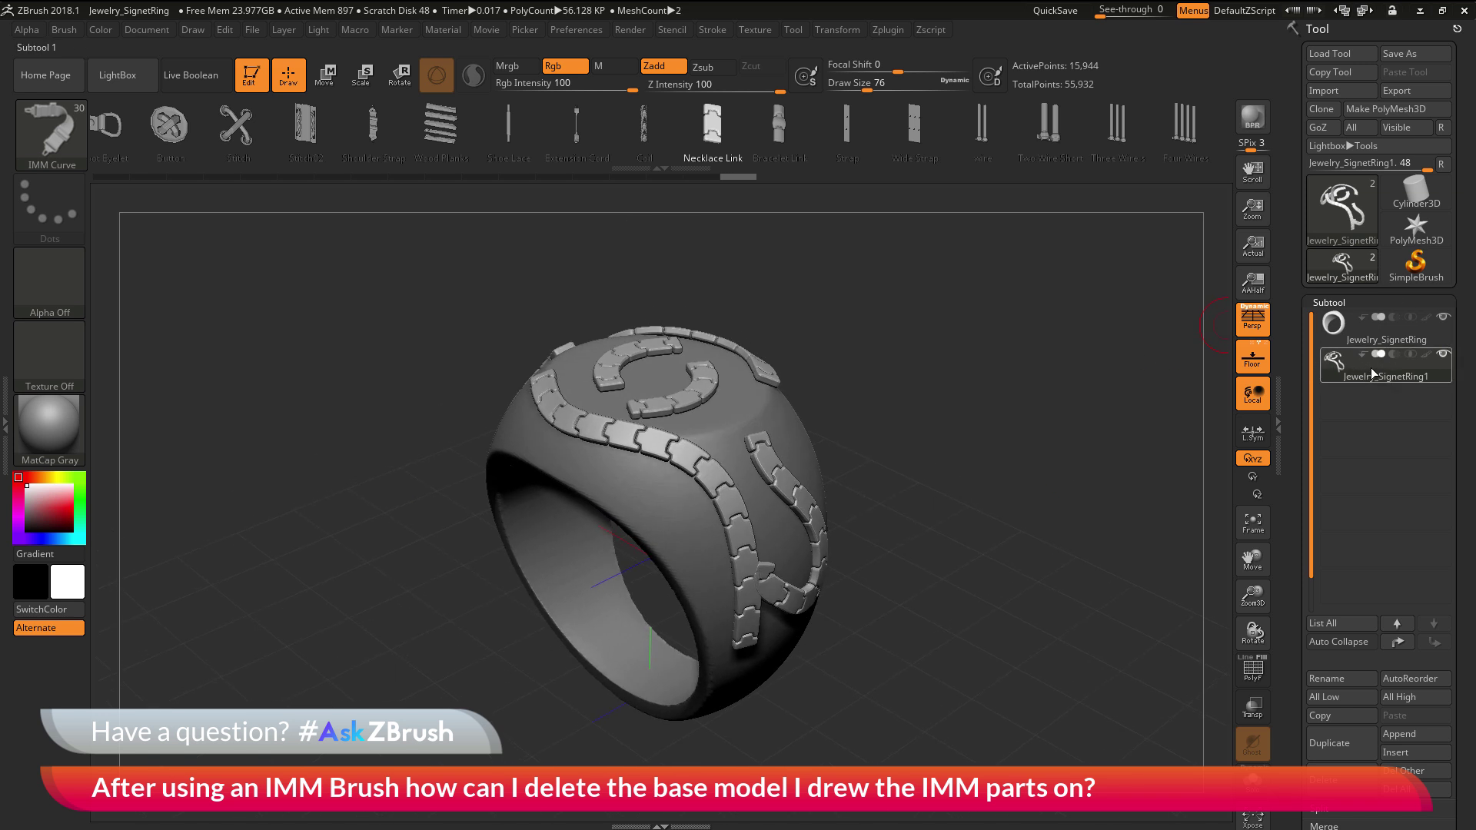
pyautogui.scroll(-3, 1296, 396)
# Step: Delete the necklace-link subtool, duplicate the plain ring as Jewelry_SignetRing1, and hide the original
pyautogui.click(1345, 688)
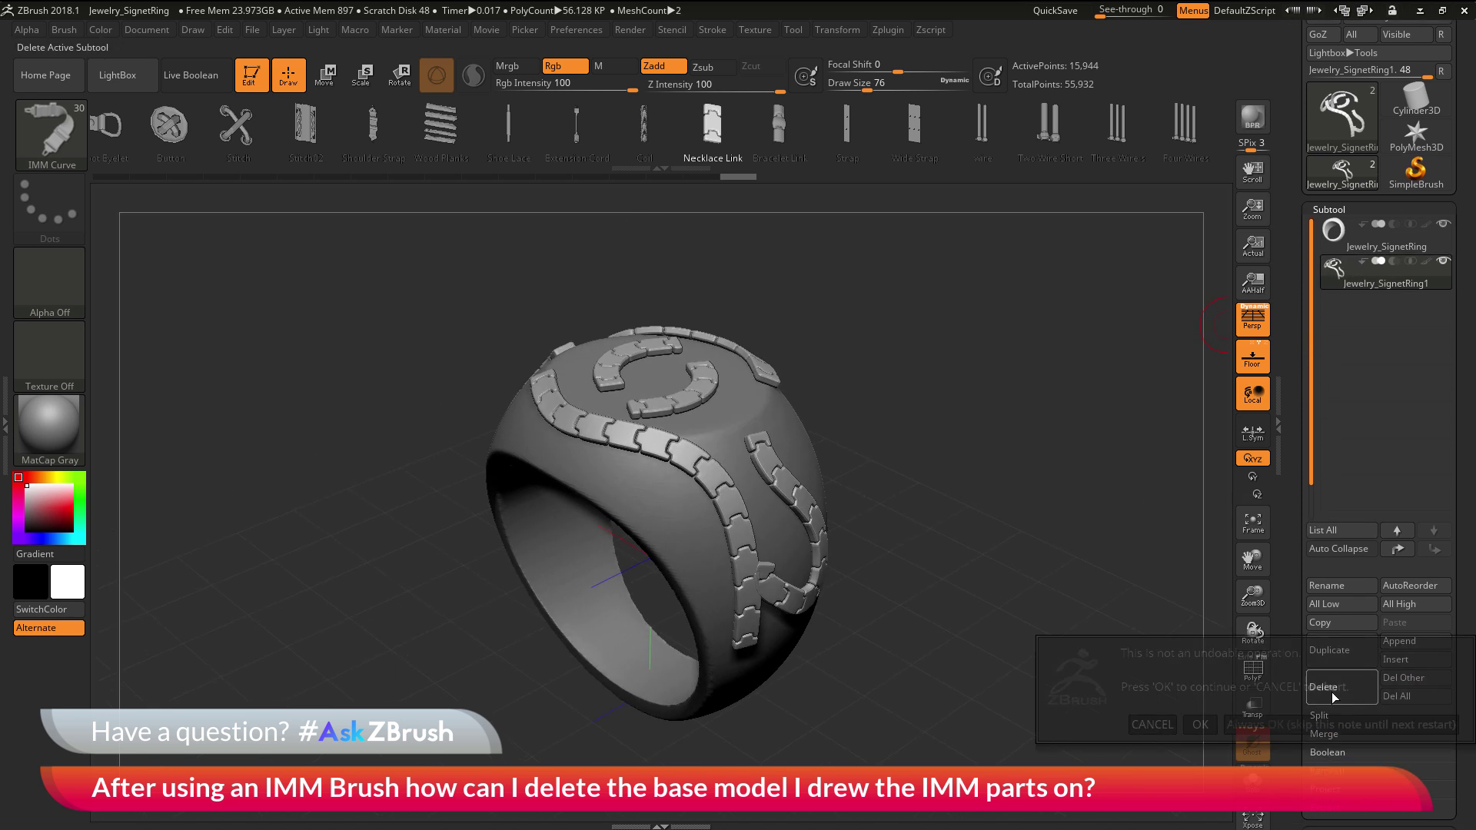
pyautogui.click(1201, 723)
pyautogui.moveTo(1053, 384); pyautogui.dragTo(1111, 346)
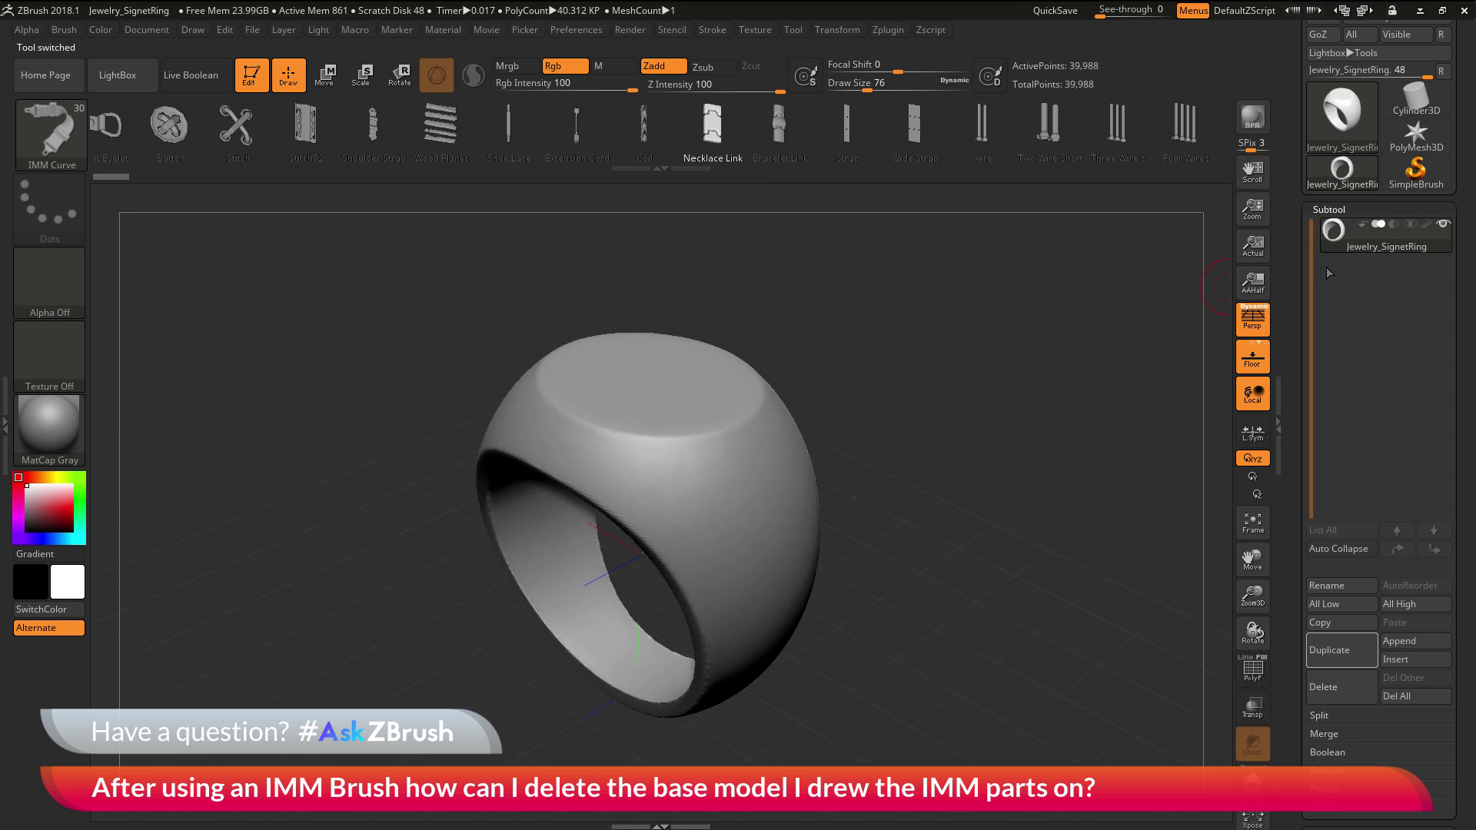
pyautogui.click(1340, 654)
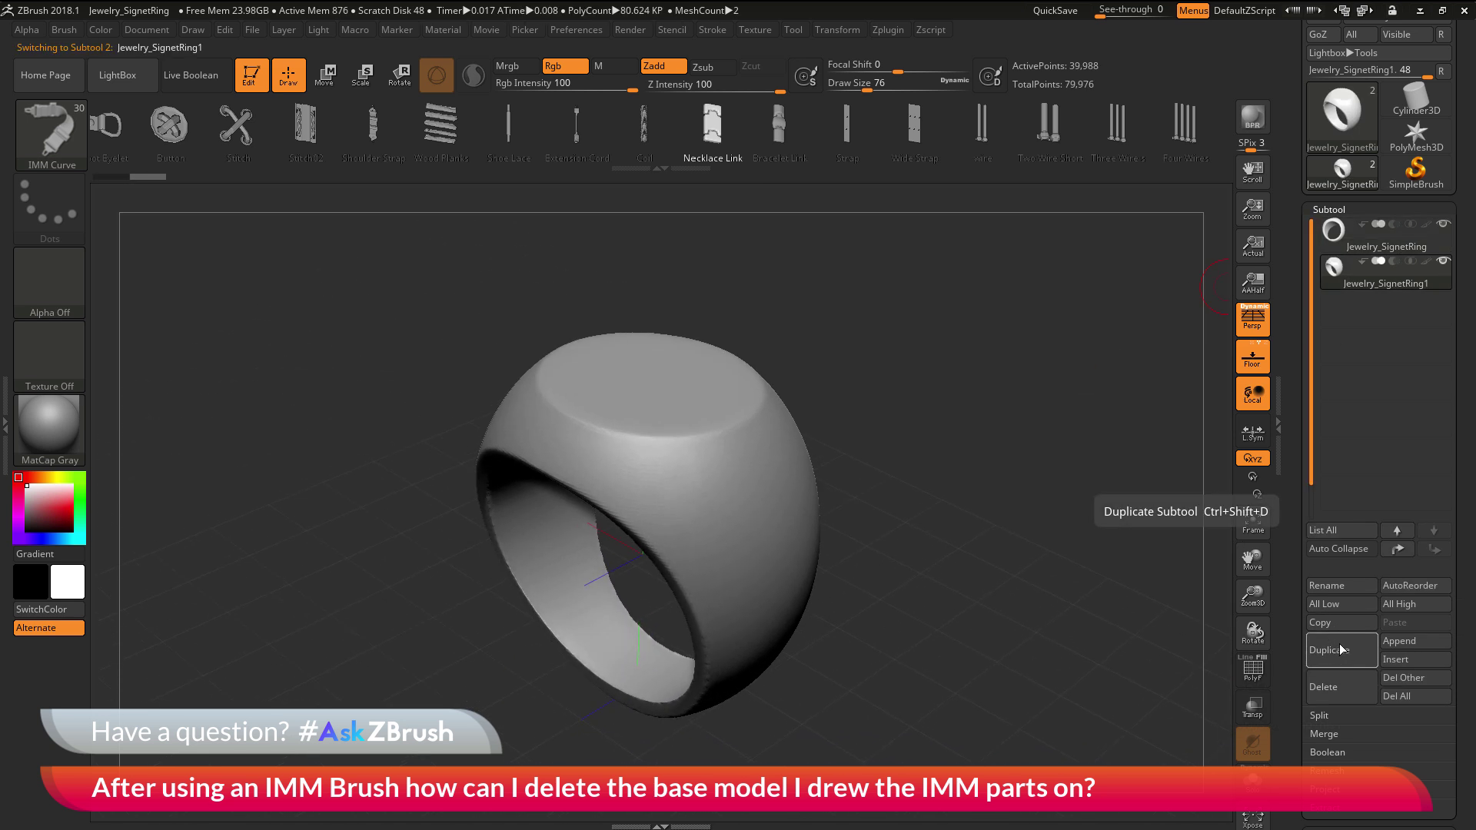
pyautogui.click(1443, 225)
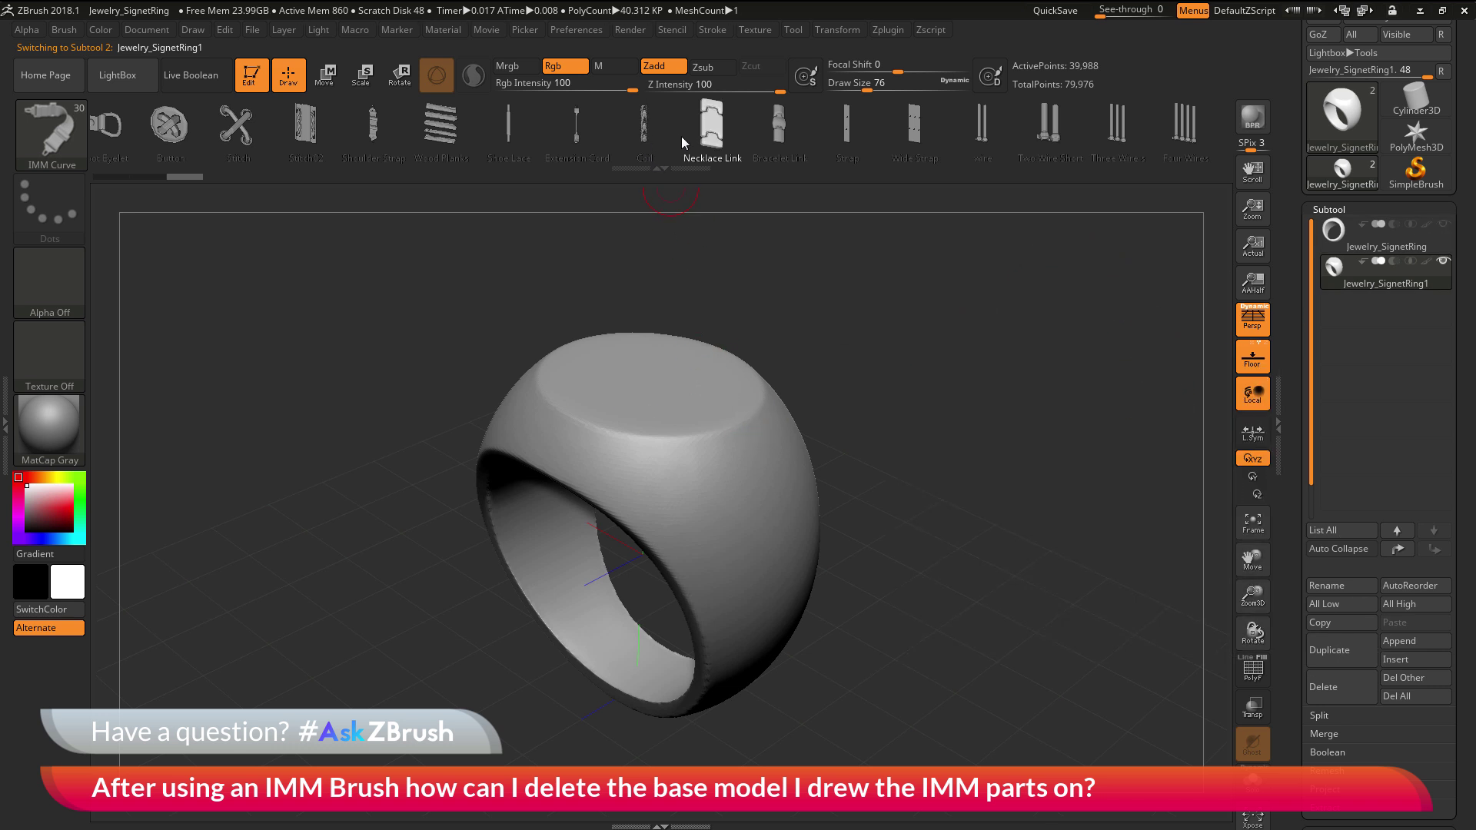
# Step: Draw a Necklace Link curve arc across the ring copy's top, then delete its guide curve
pyautogui.click(721, 133)
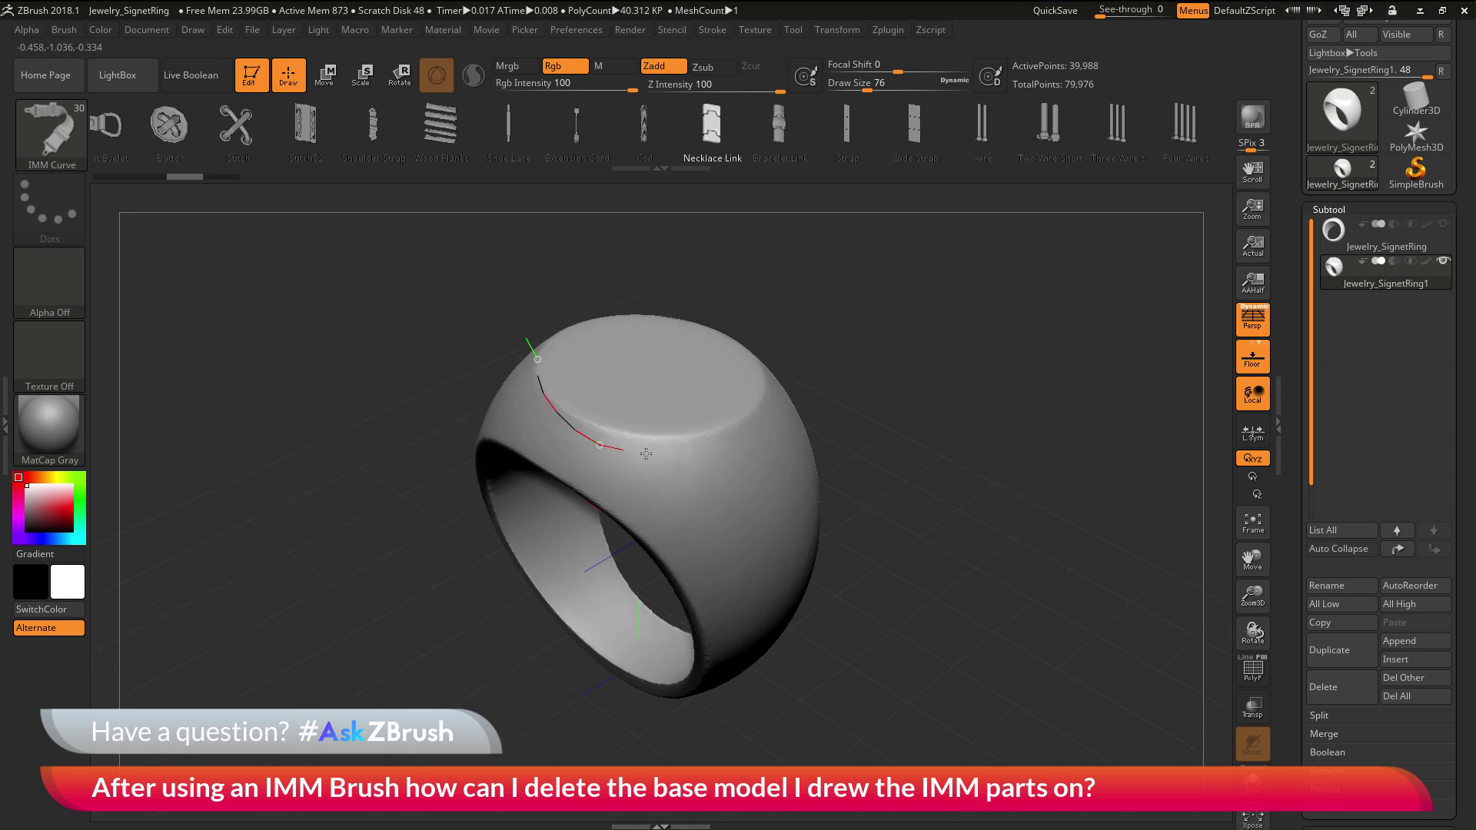
pyautogui.moveTo(692, 431); pyautogui.dragTo(694, 431)
pyautogui.moveTo(953, 330)
pyautogui.mouseDown()
pyautogui.moveTo(922, 400)
pyautogui.moveTo(867, 331)
pyautogui.moveTo(903, 342)
pyautogui.moveTo(952, 302)
pyautogui.moveTo(961, 392)
pyautogui.mouseUp()
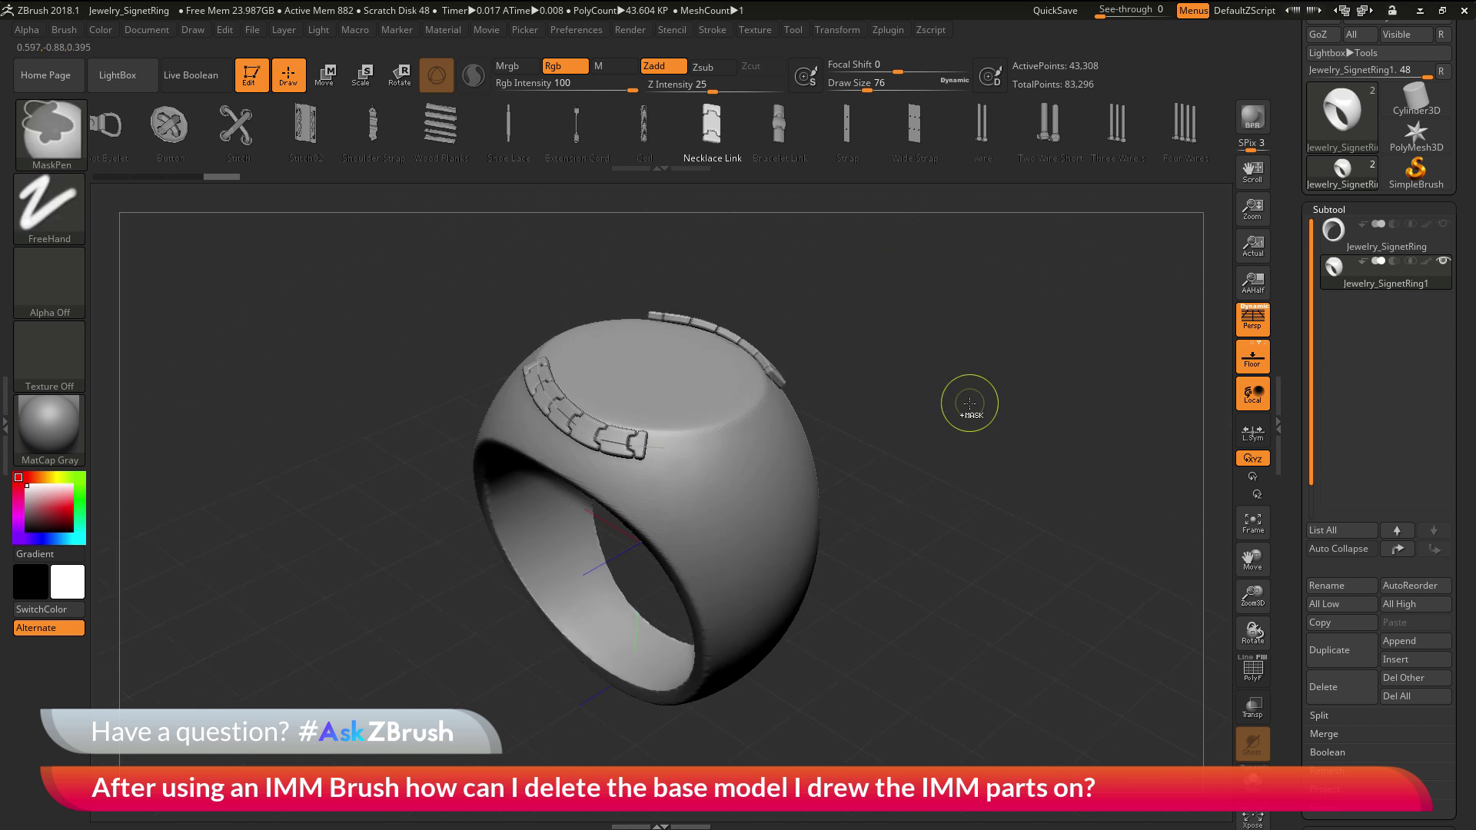
pyautogui.click(728, 31)
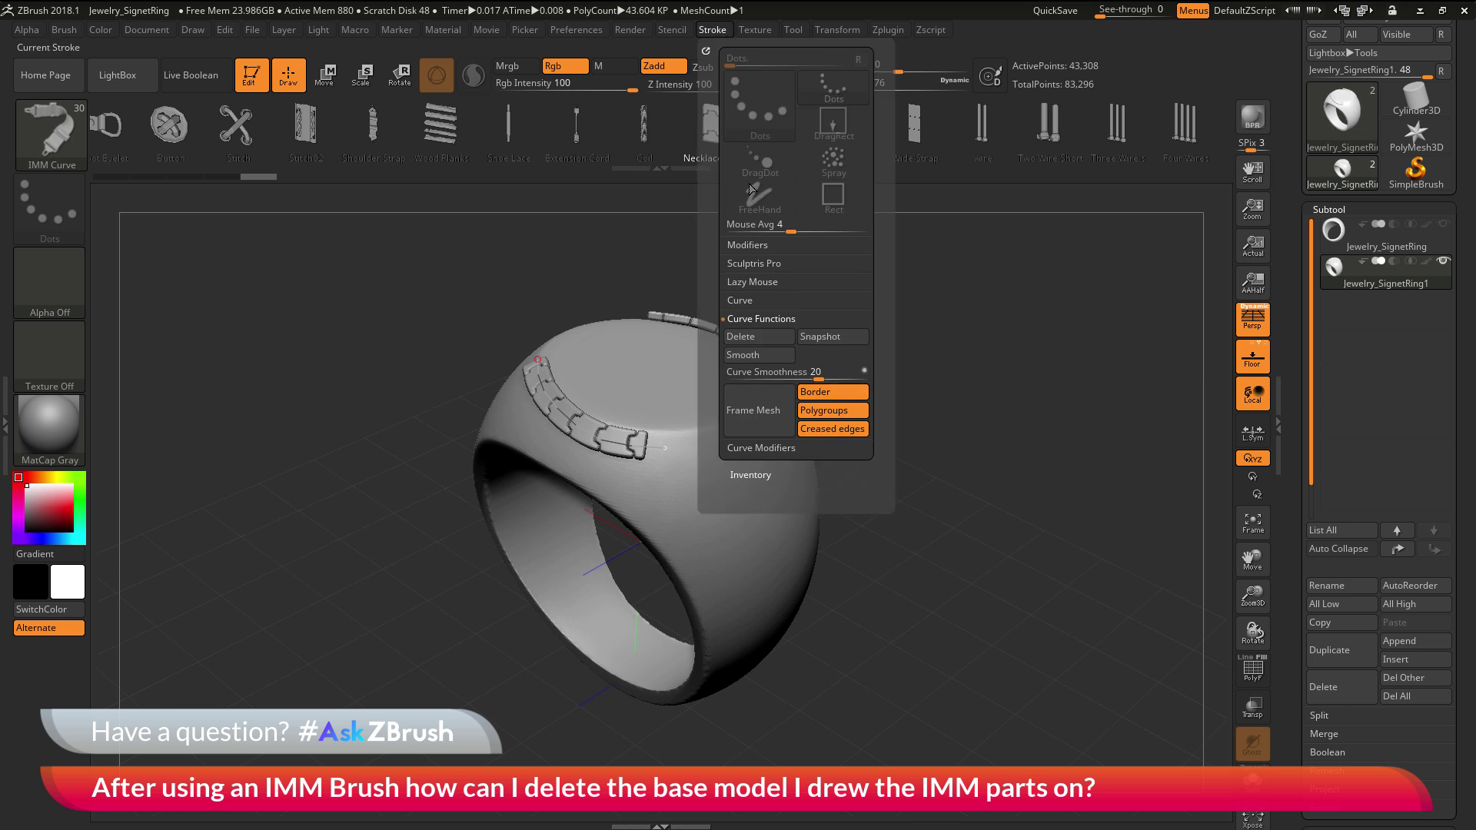
pyautogui.click(773, 338)
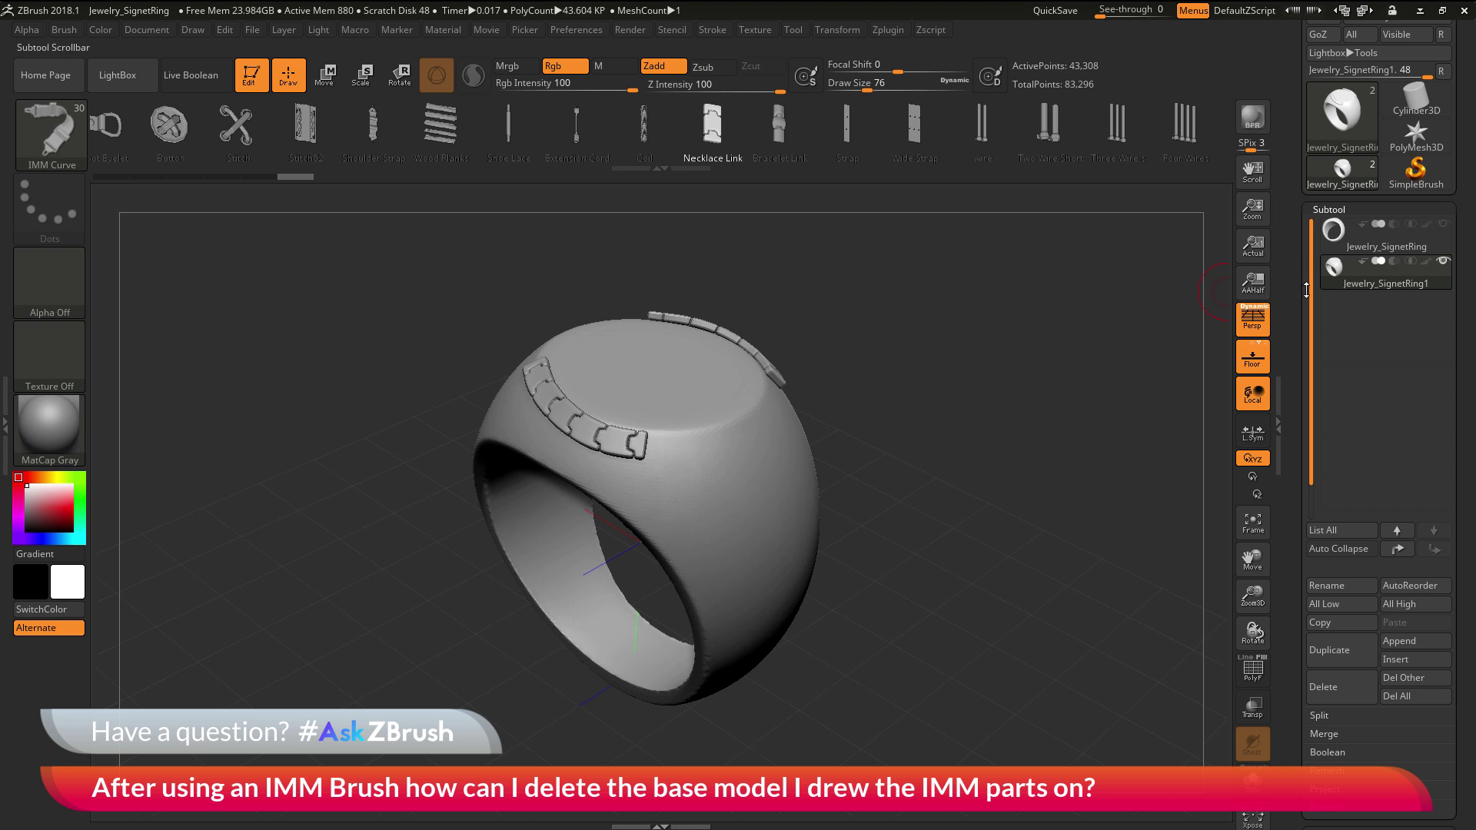
# Step: Split the ring copy into polygroups per connected piece with Polygroups > Auto Groups
pyautogui.moveTo(1288, 330); pyautogui.dragTo(1293, 99)
pyautogui.scroll(-8, 1342, 411)
pyautogui.click(1337, 400)
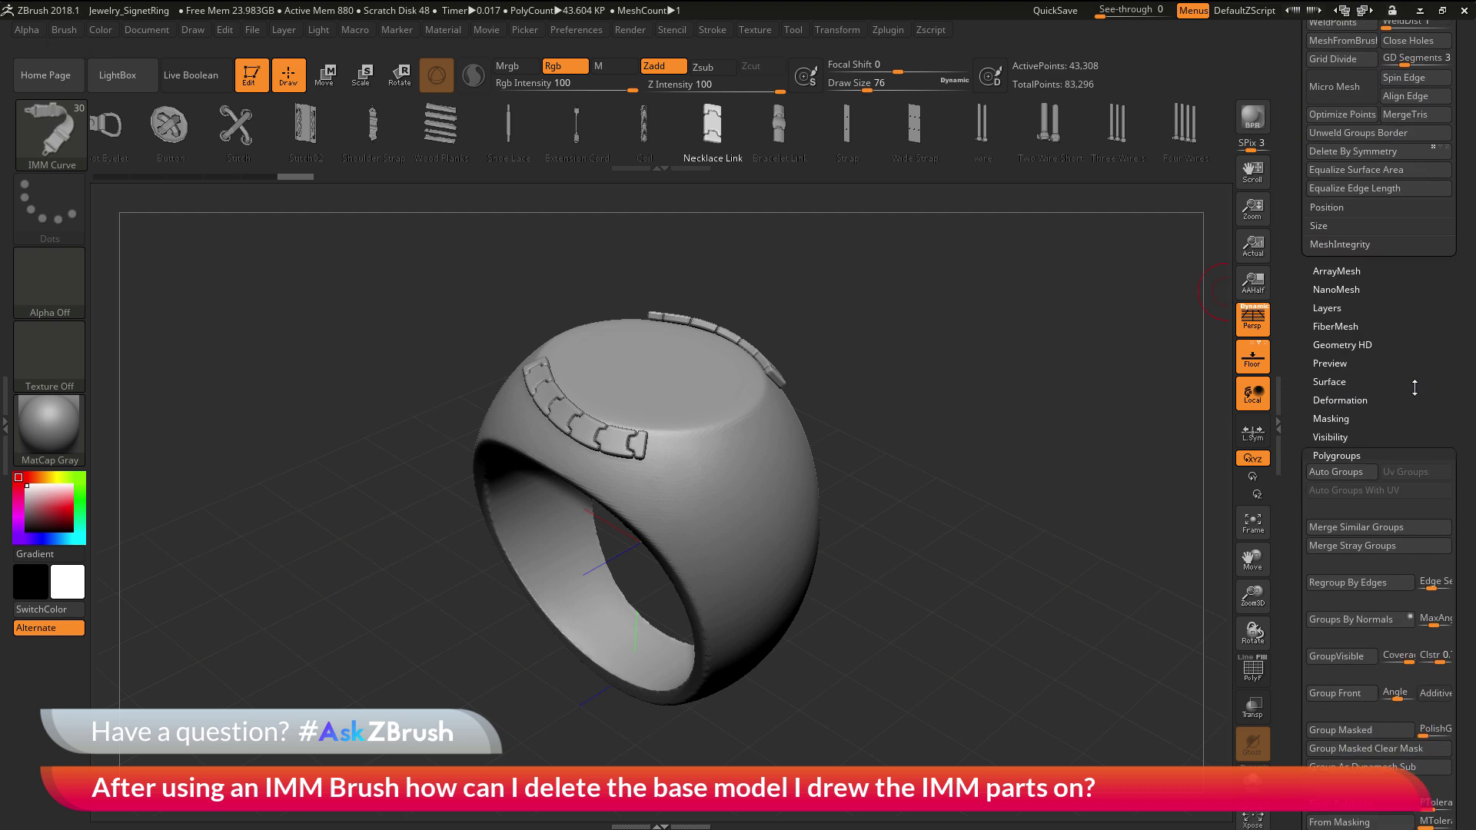
pyautogui.click(1345, 418)
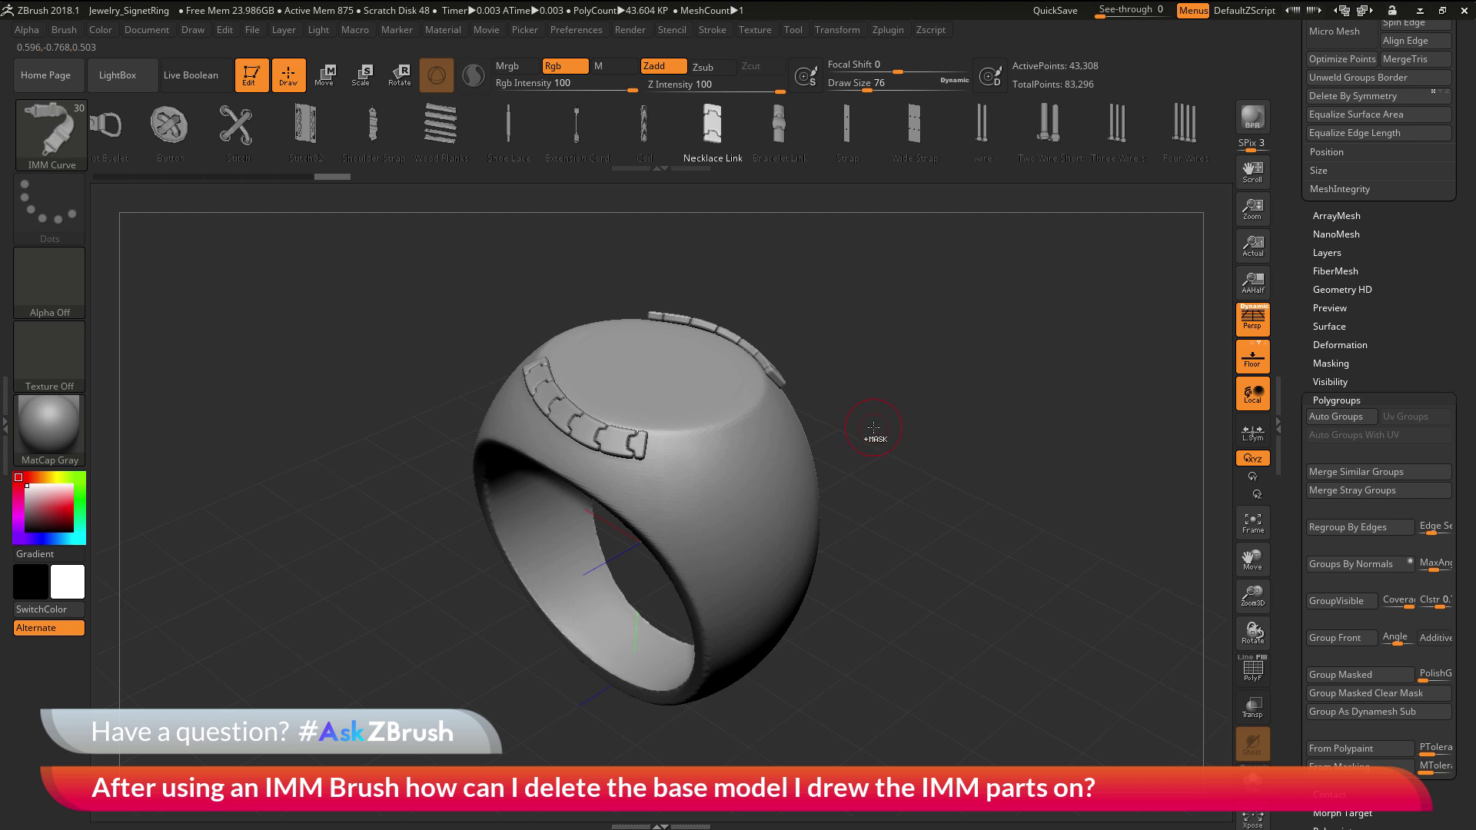
# Step: Isolate the two necklace-link strips by hiding them and inverting visibility, leaving 3,320 points
pyautogui.hotkey('ctrl', 'shift')
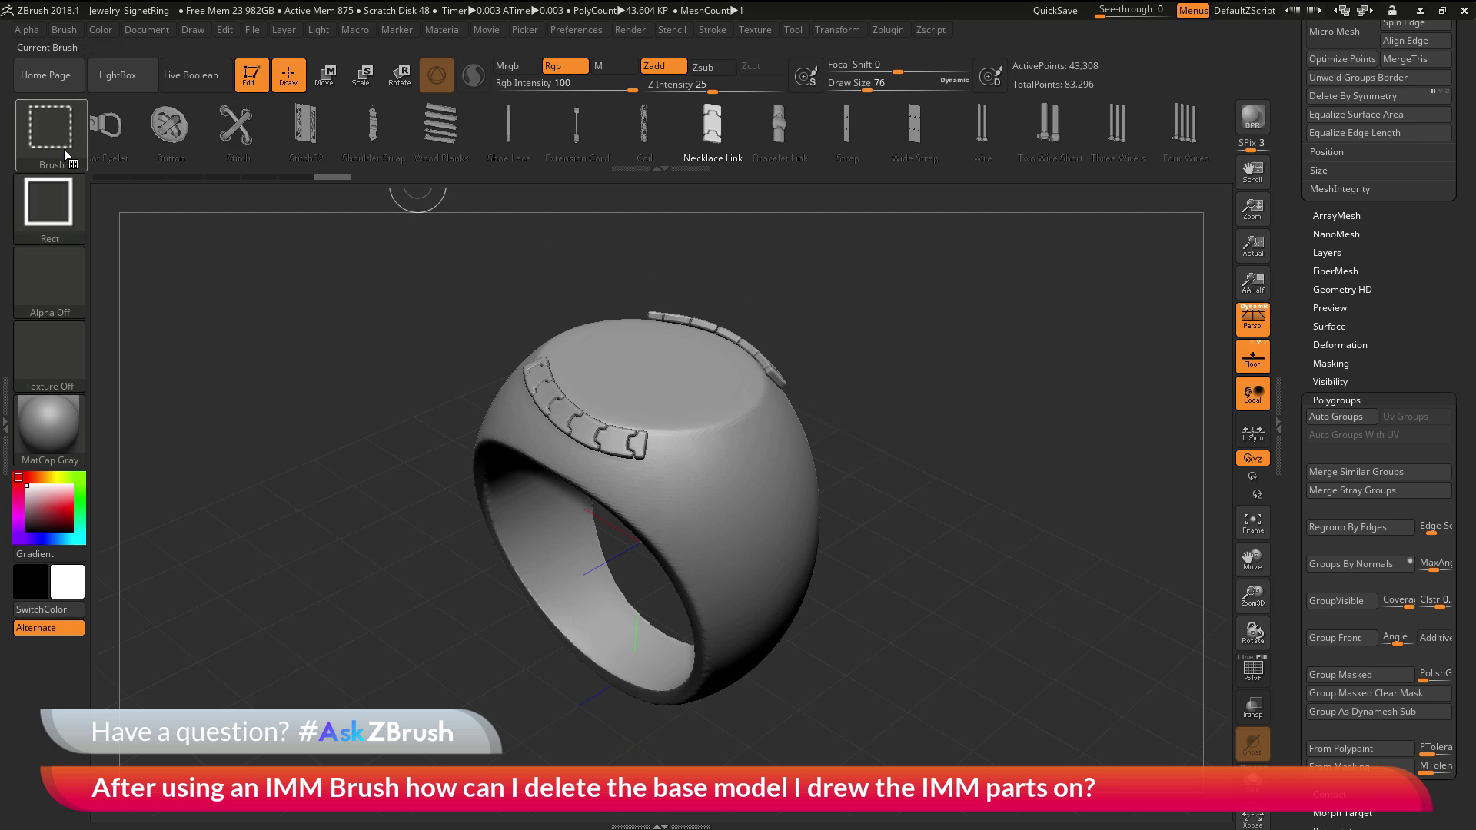
pyautogui.keyDown('ctrl'); pyautogui.keyDown('shift'); pyautogui.click(716, 520); pyautogui.keyUp('shift'); pyautogui.keyUp('ctrl')
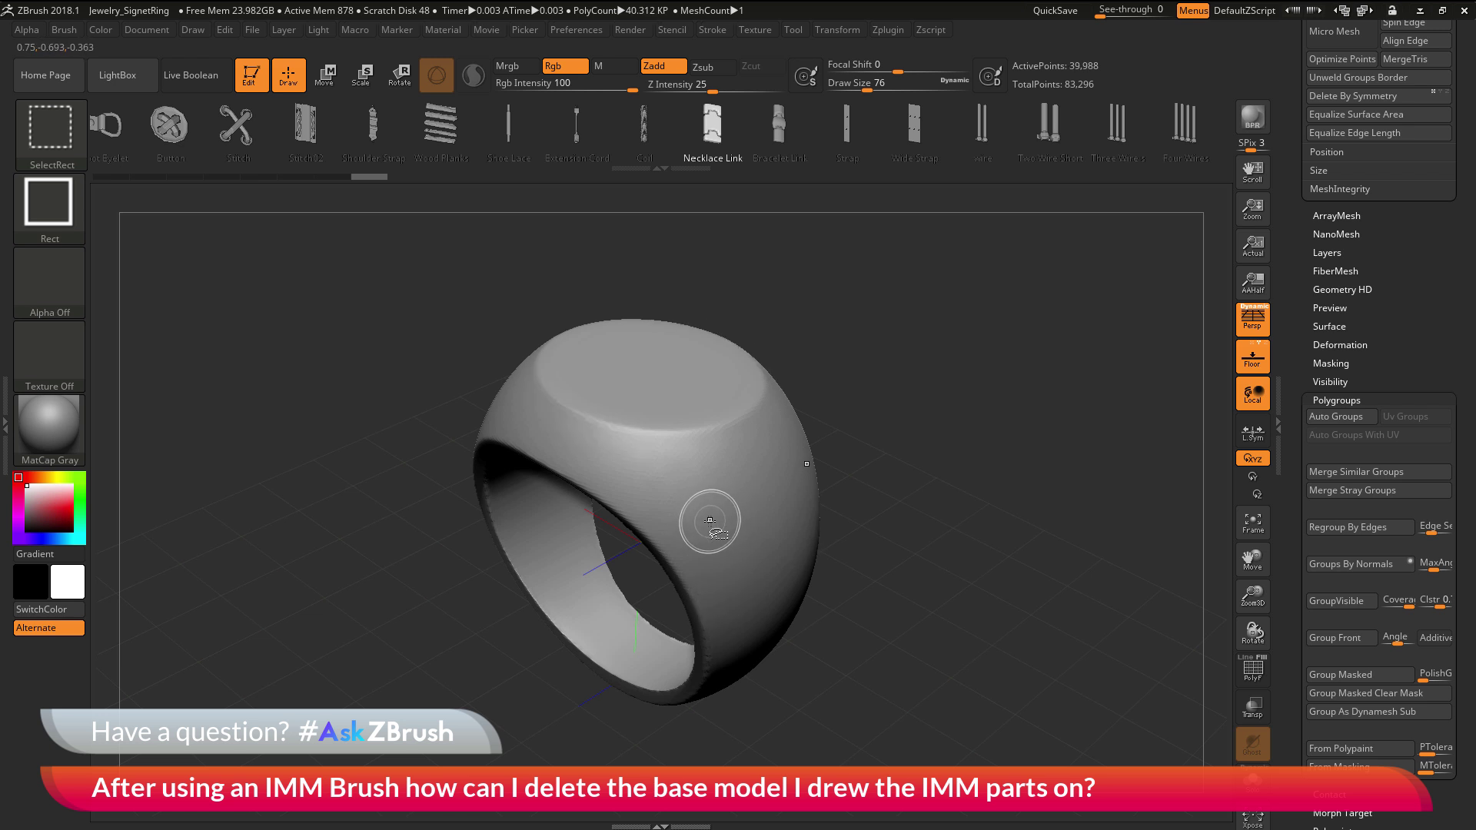
pyautogui.keyDown('ctrl'); pyautogui.keyDown('shift'); pyautogui.click(709, 522); pyautogui.keyUp('shift'); pyautogui.keyUp('ctrl')
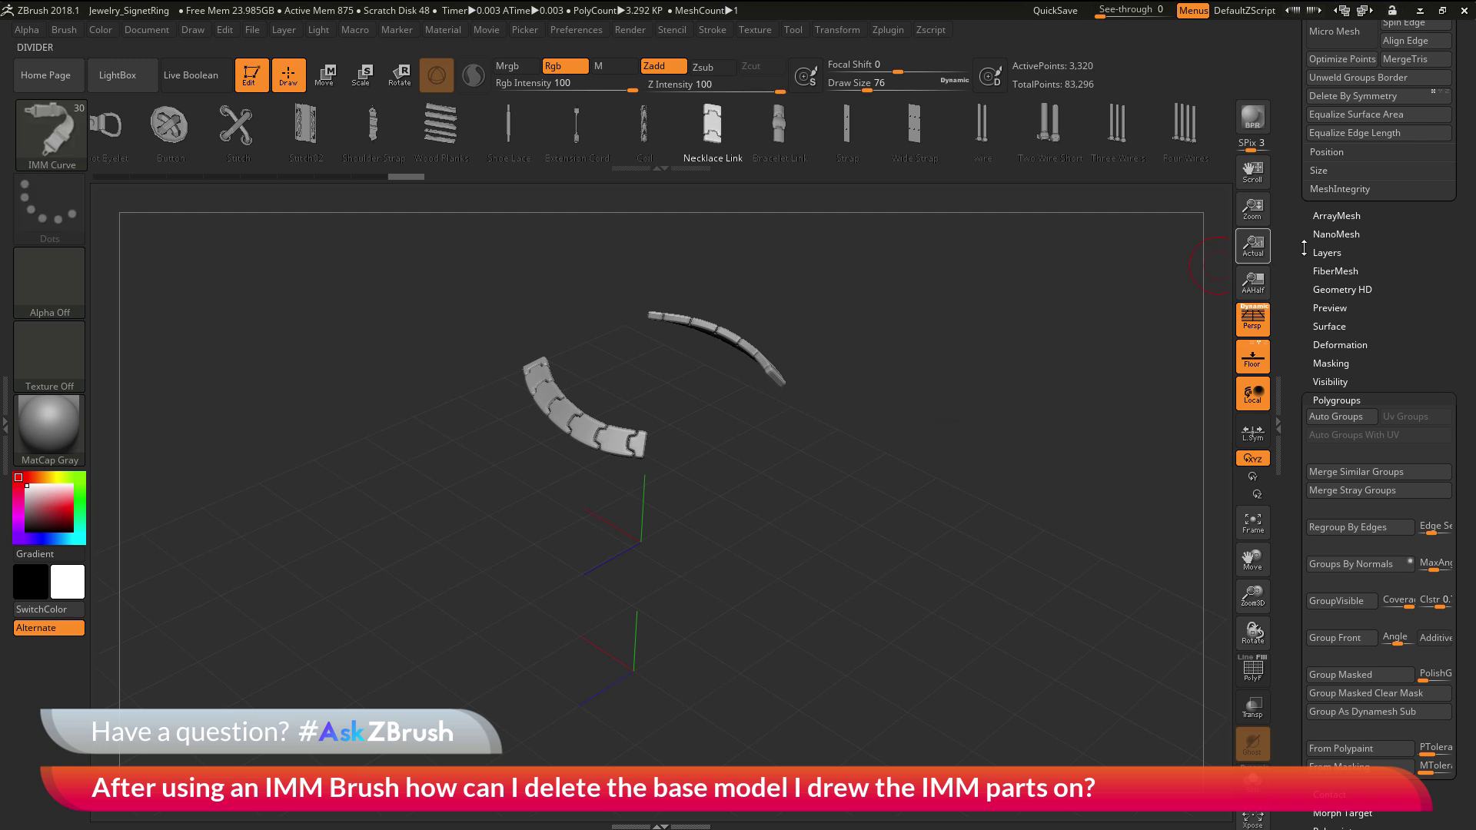
# Step: Delete the hidden ring geometry from Jewelry_SignetRing1 with Del Hidden, keeping only the links
pyautogui.moveTo(1303, 248); pyautogui.dragTo(1294, 413)
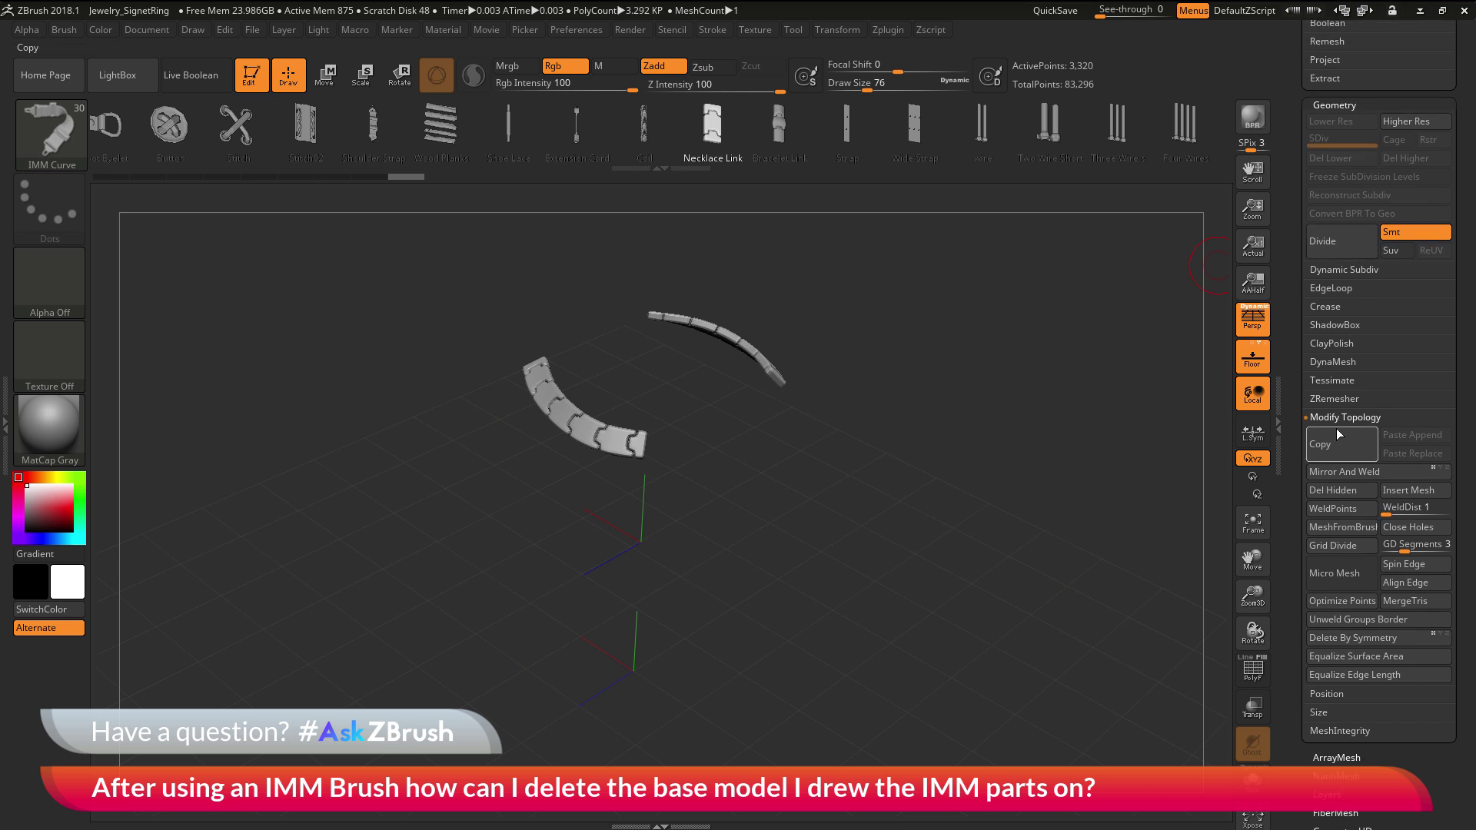
pyautogui.click(1344, 491)
pyautogui.moveTo(1295, 509); pyautogui.dragTo(1289, 632)
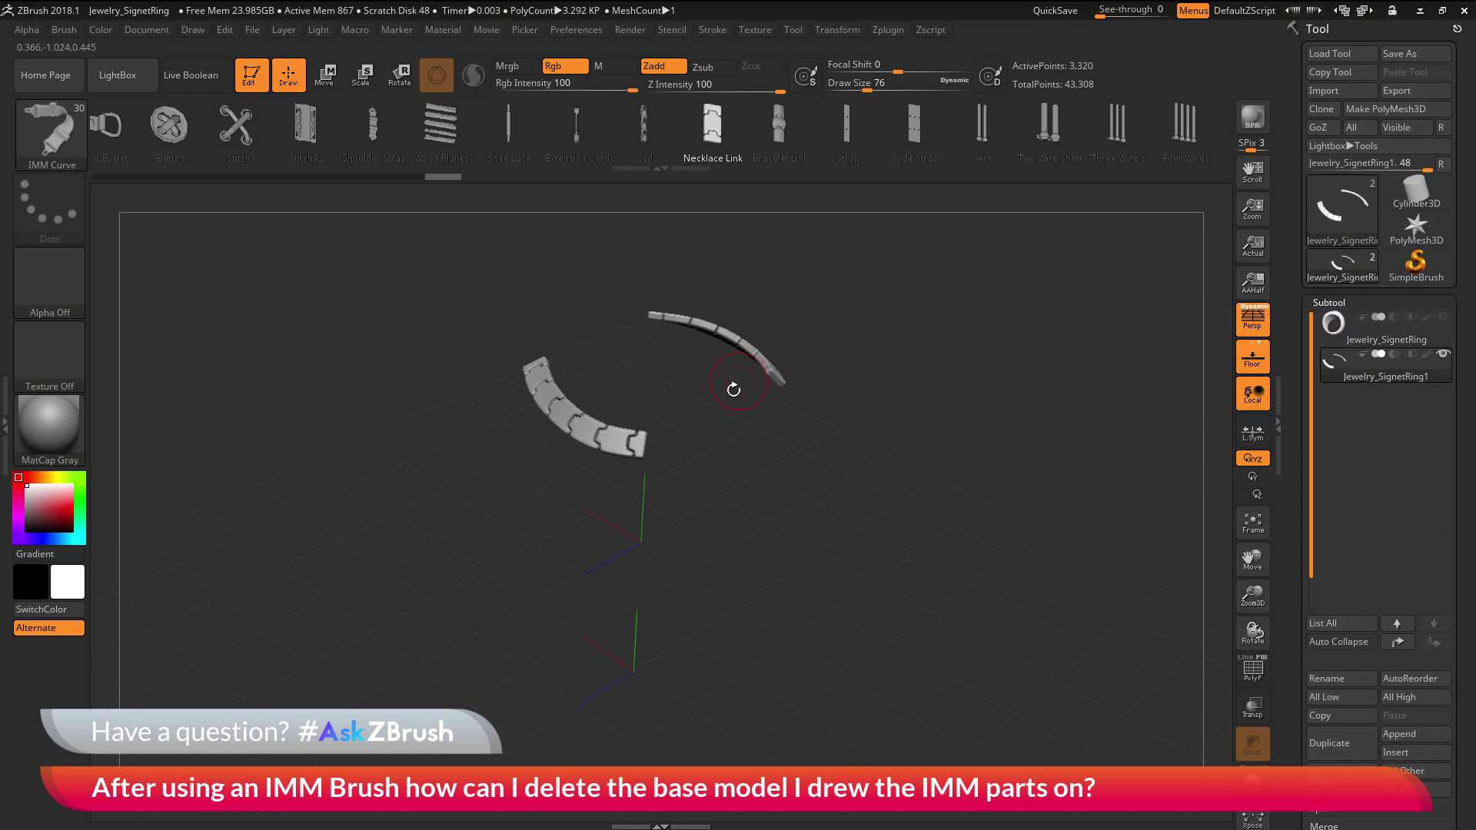
pyautogui.moveTo(927, 389); pyautogui.dragTo(1216, 315)
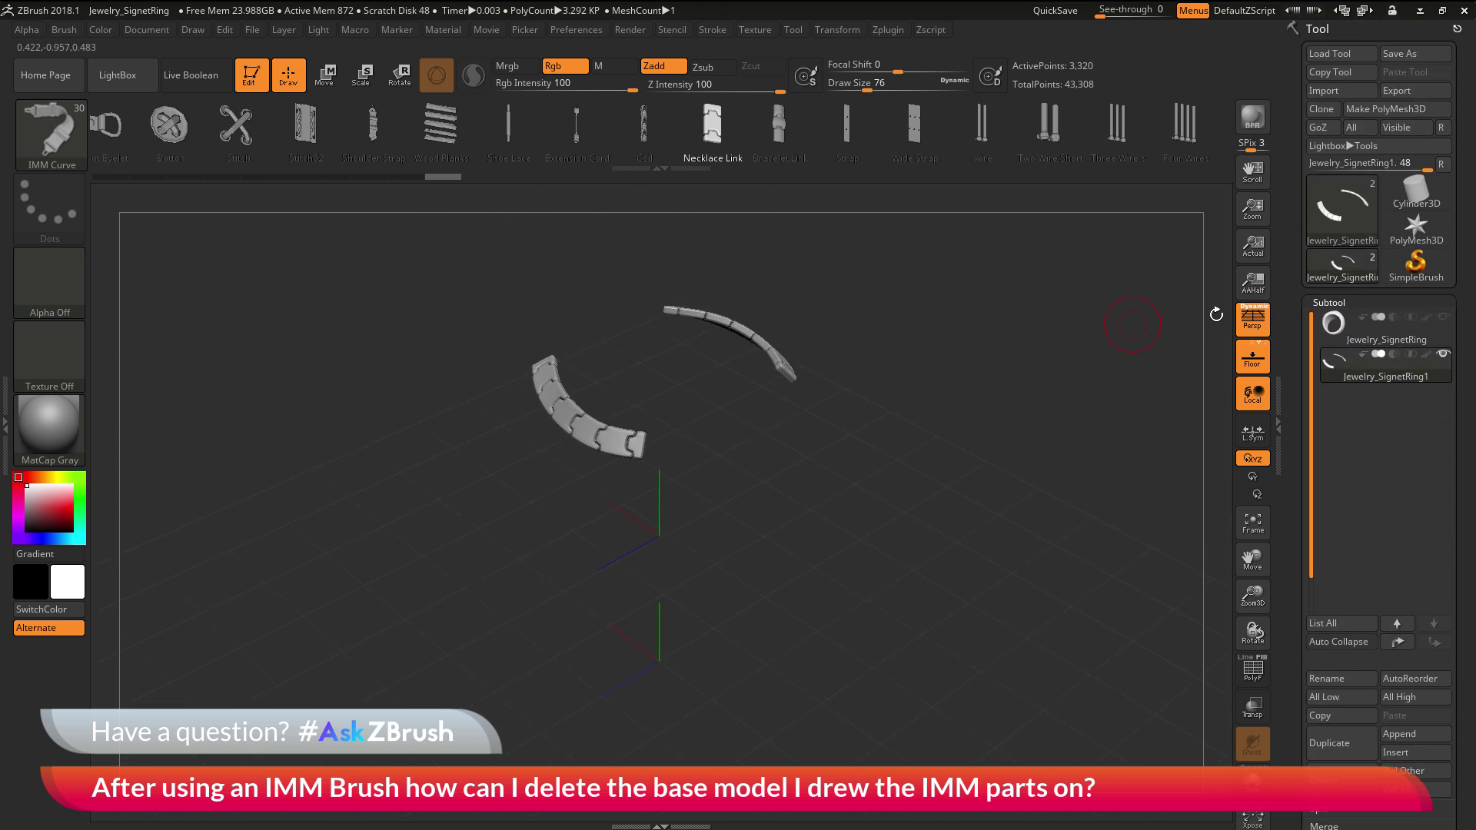
# Step: Show the original Jewelry_SignetRing subtool, make it active, and orbit to check the links sitting on it
pyautogui.click(1445, 319)
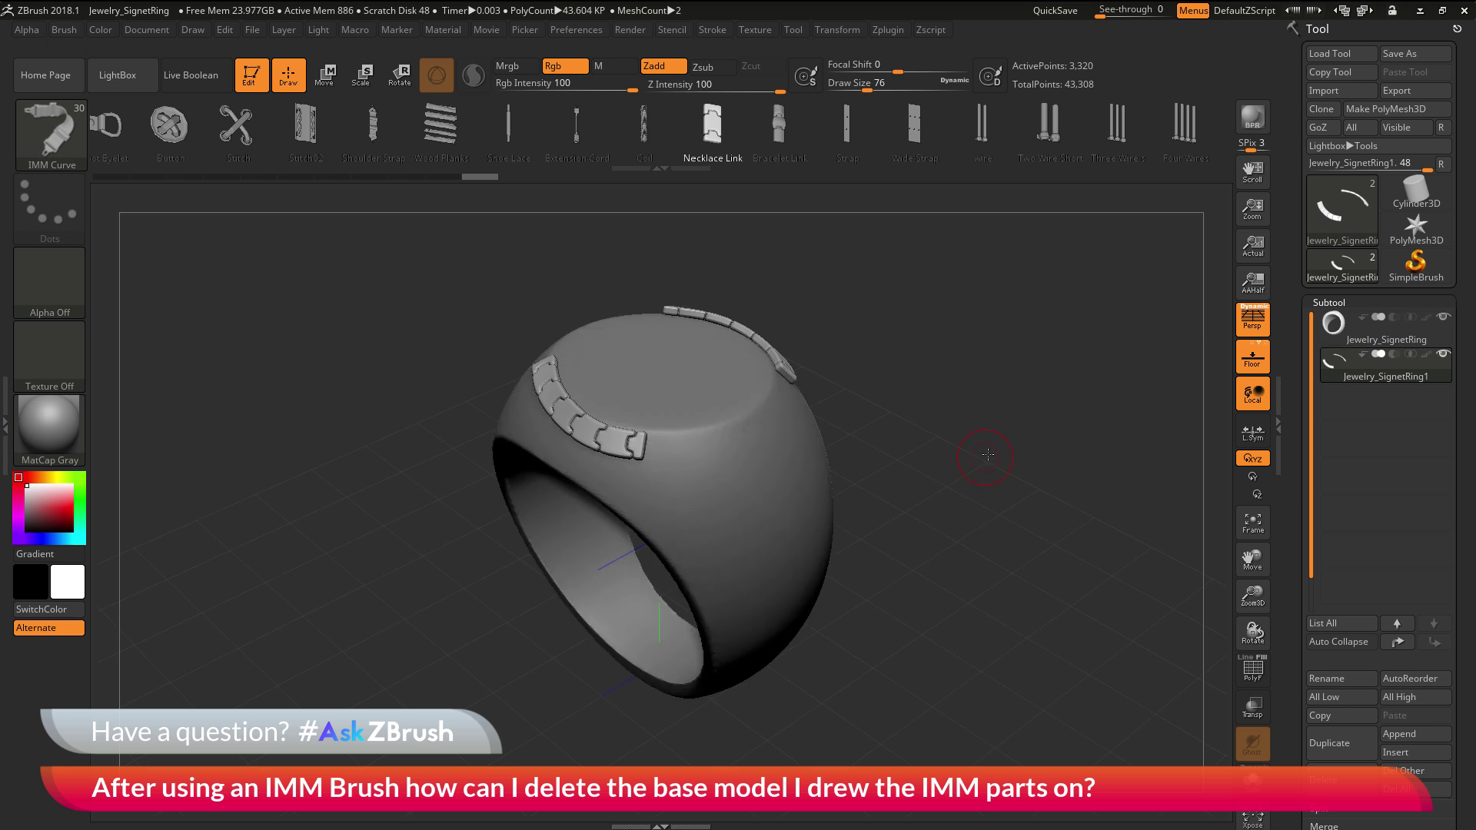
pyautogui.moveTo(988, 450); pyautogui.dragTo(992, 492)
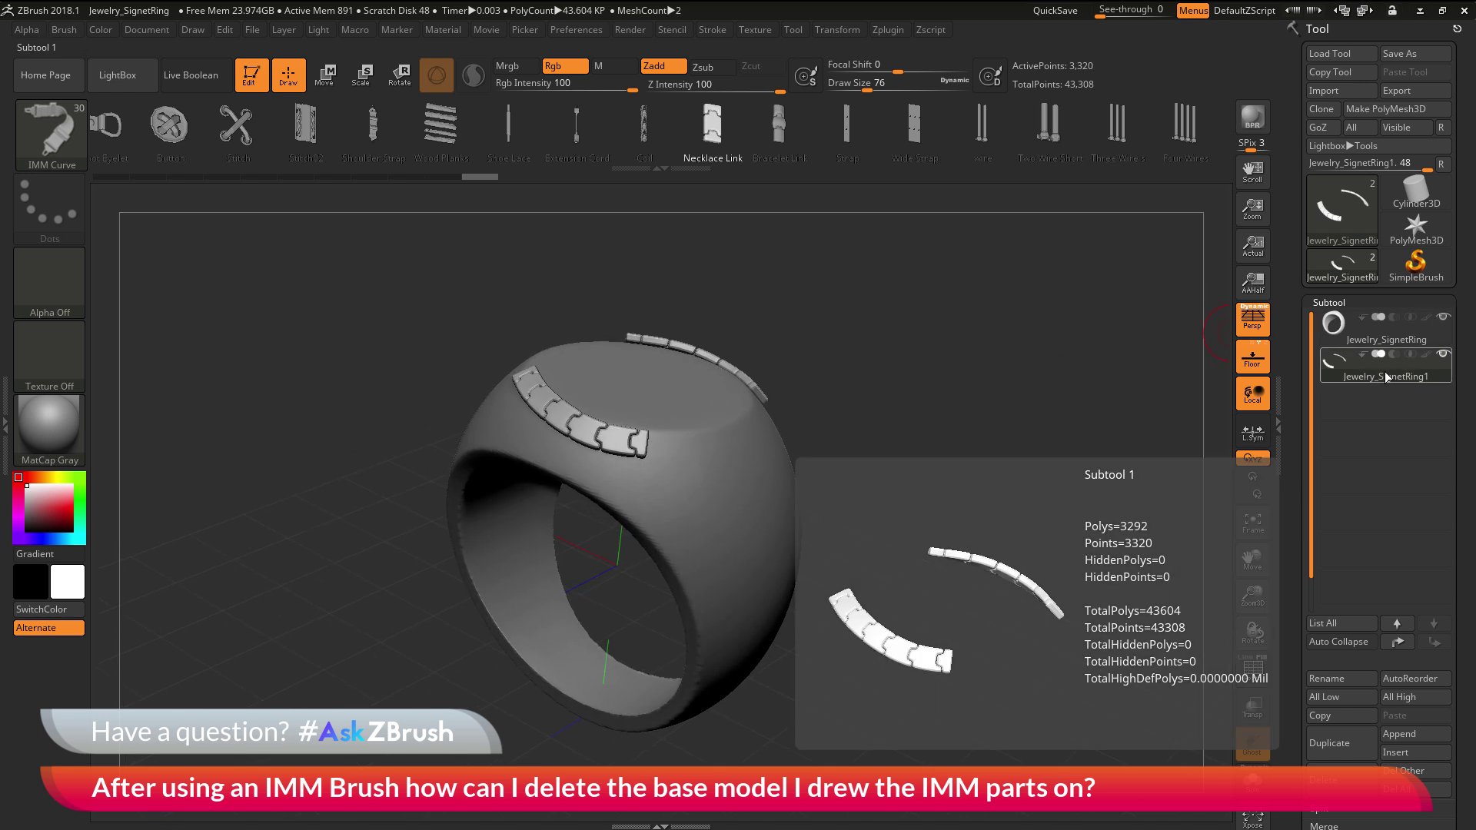
pyautogui.click(1413, 335)
pyautogui.click(1413, 335)
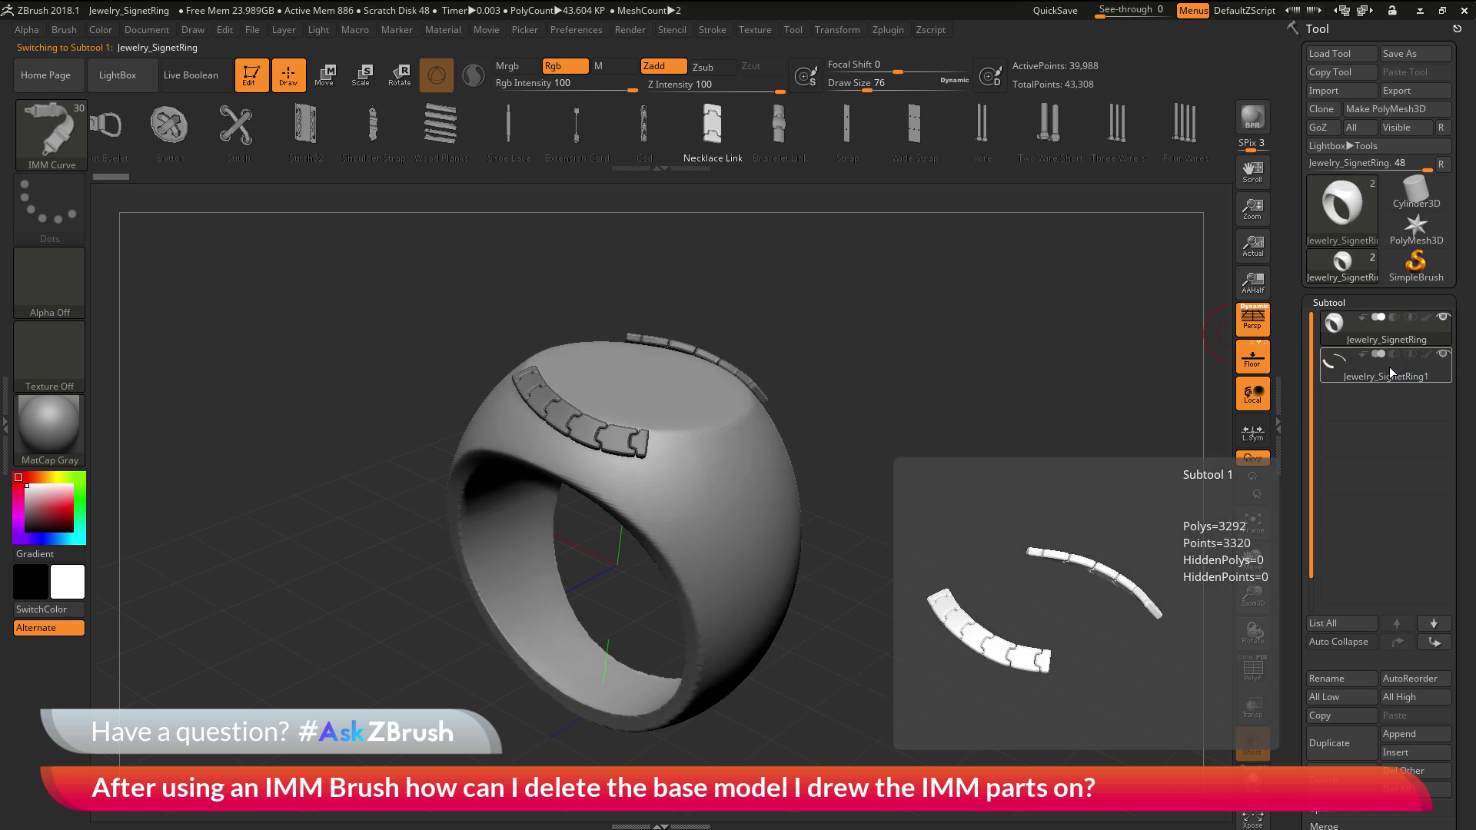
pyautogui.moveTo(1016, 424); pyautogui.dragTo(1005, 429)
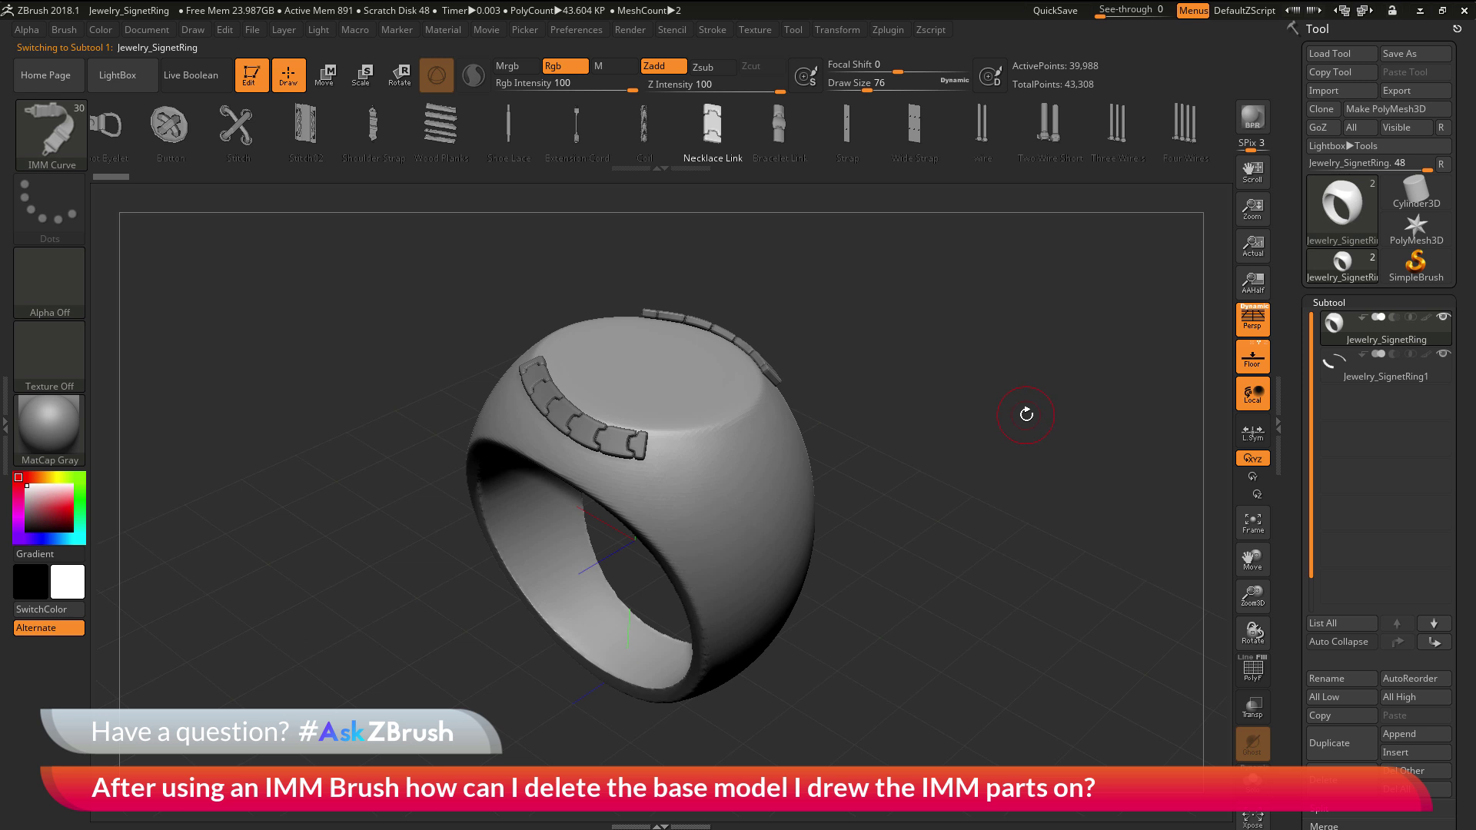
pyautogui.moveTo(1030, 433); pyautogui.dragTo(1184, 328)
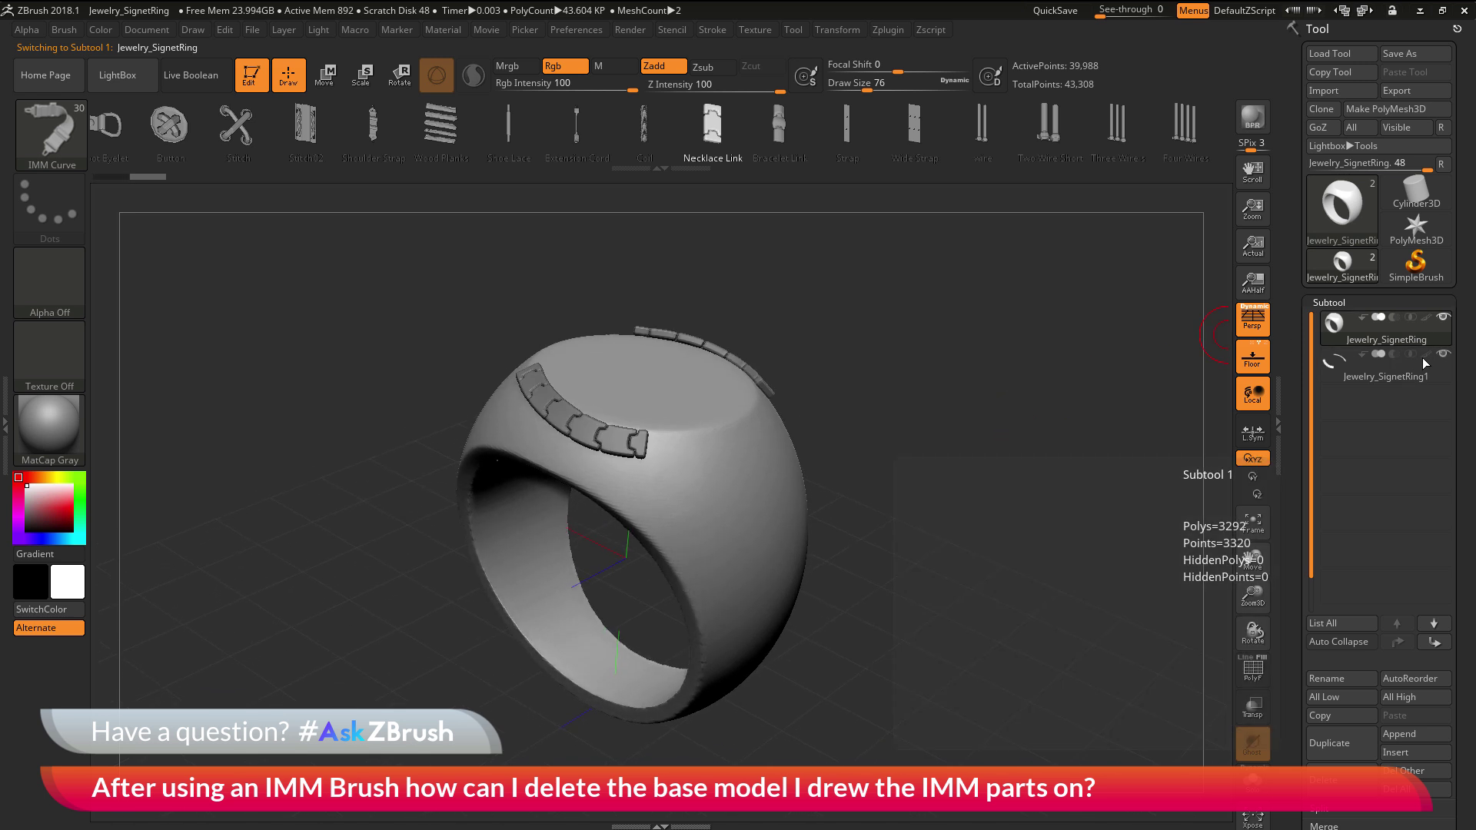
pyautogui.moveTo(1061, 426); pyautogui.dragTo(1061, 429)
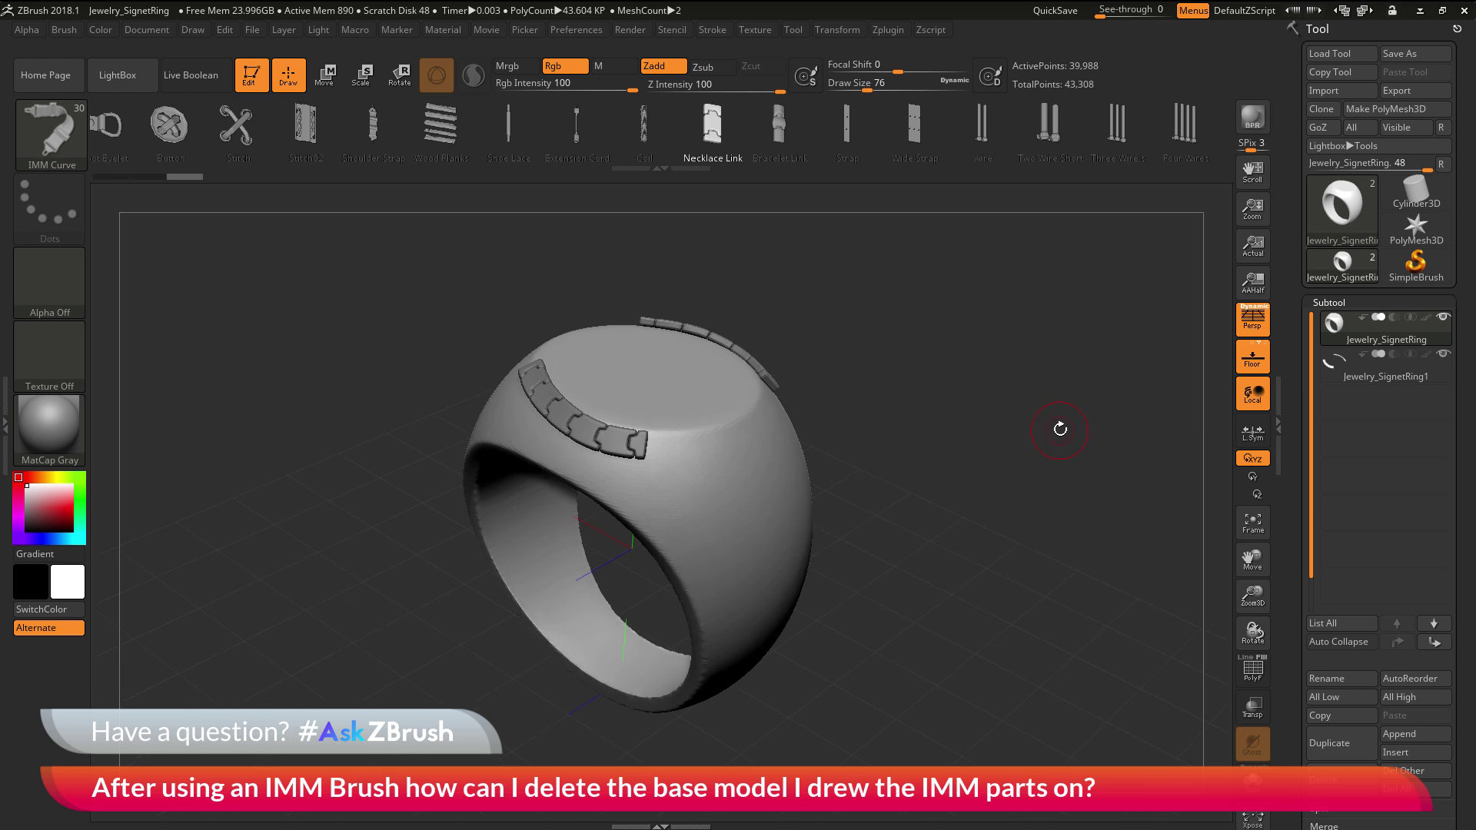